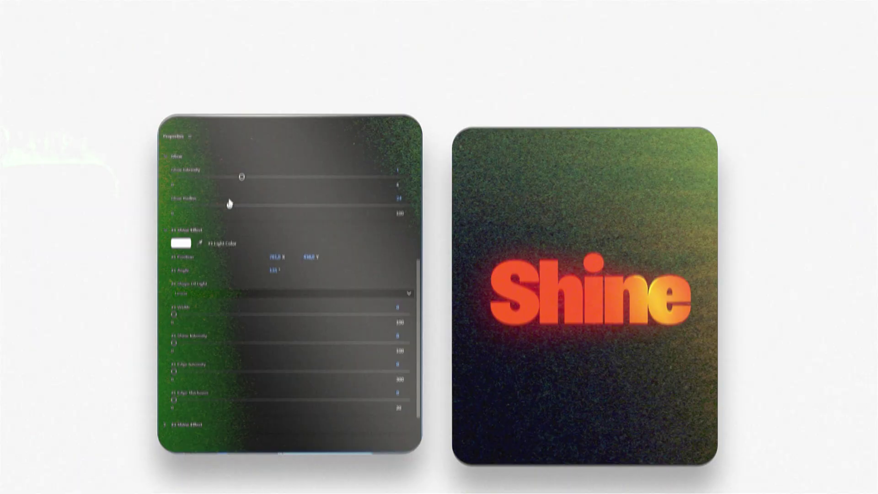
- Raise the shine intensity, edge intensity and width of the #1 Shine Effect on the Shine text
left_click_drag(174, 342, 204, 343)
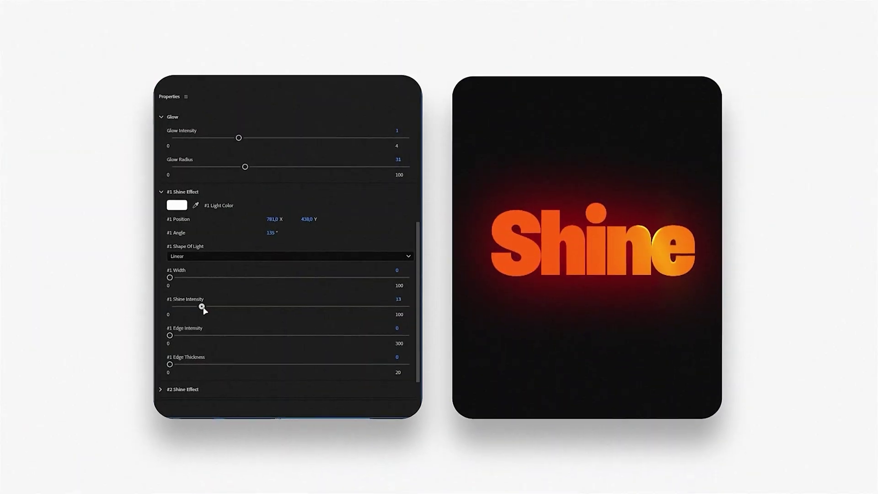
left_click_drag(173, 371, 204, 371)
left_click_drag(174, 314, 209, 316)
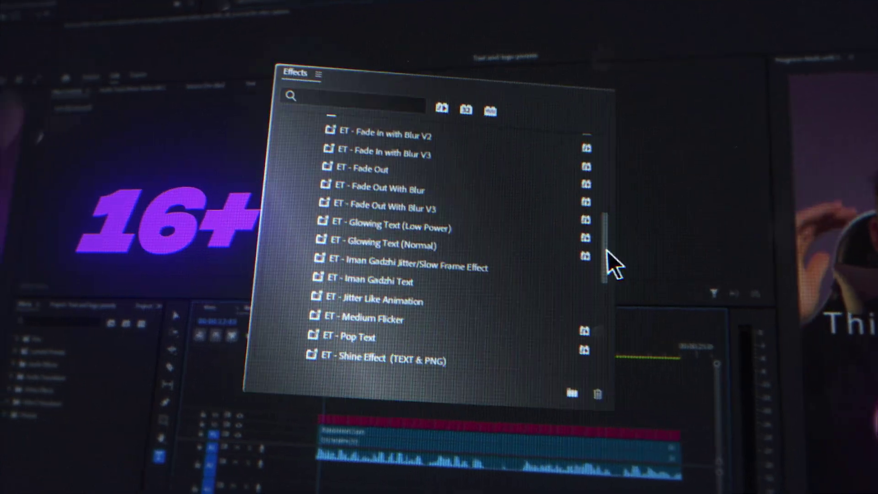
left_click_drag(607, 251, 622, 334)
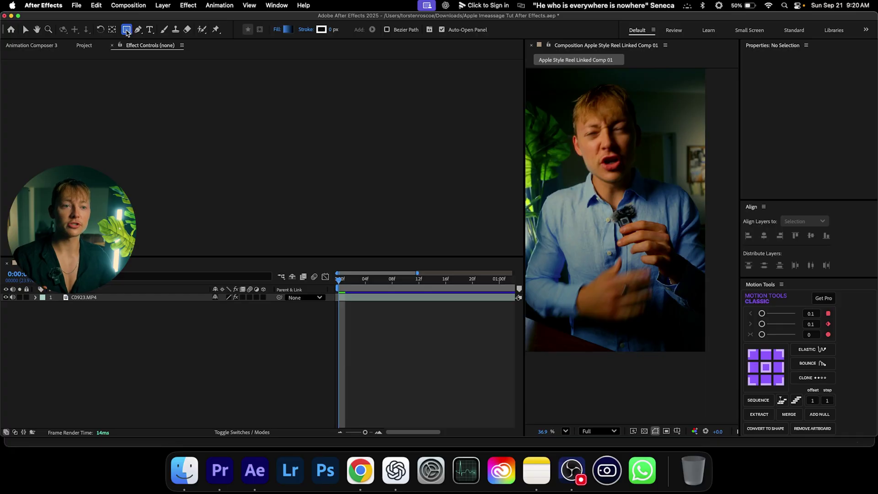
- Activate the Rectangle tool and set the shape fill to Linear Gradient
left_click(127, 30)
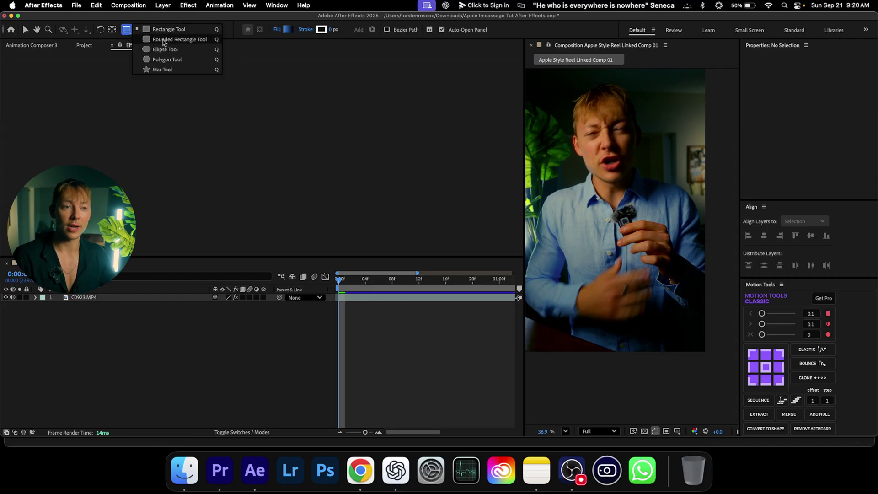
left_click(125, 32)
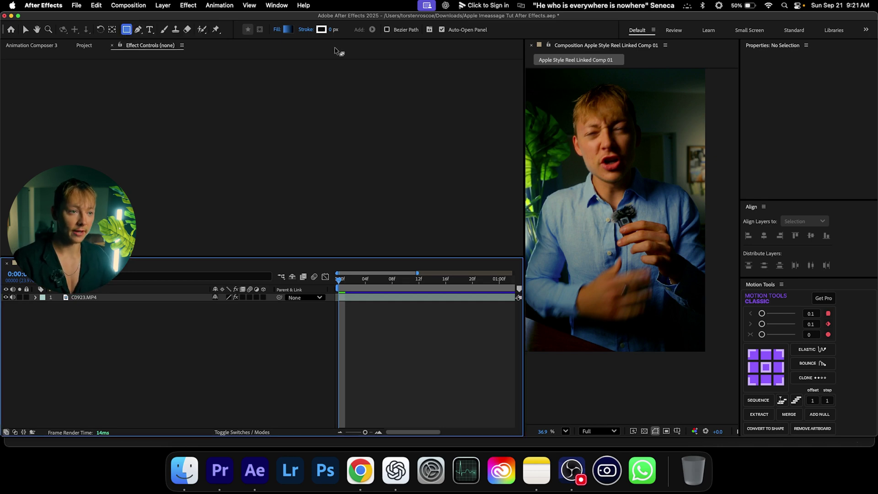
left_click(277, 30)
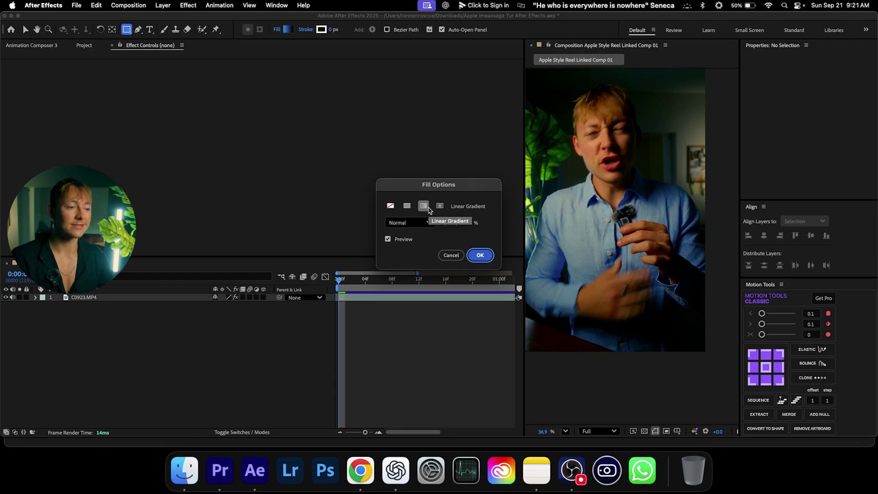
left_click(479, 255)
- Set the shape stroke to None and draw a rectangle about 739 by 229 px across the speaker's chest
left_click(306, 30)
left_click(390, 206)
left_click(479, 258)
left_click_drag(552, 194, 677, 232)
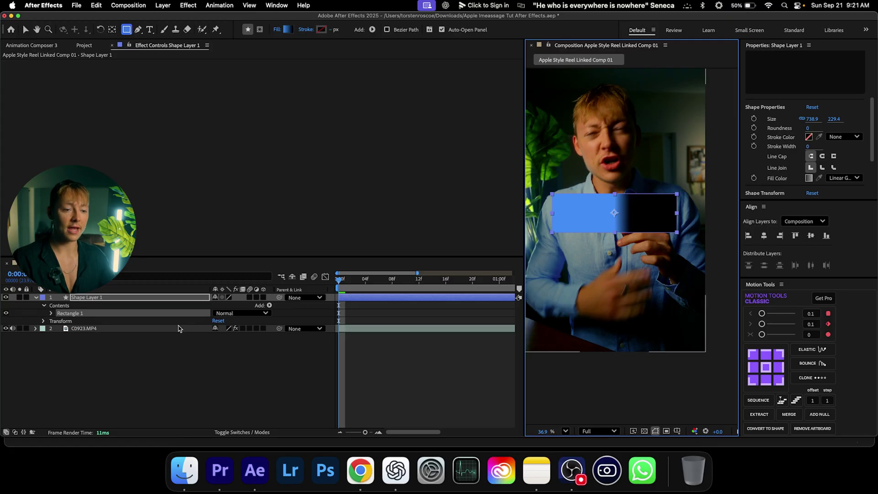
- Turn the rectangle's gradient fill vertical by moving its end point straight down, far below the shape
left_click(51, 314)
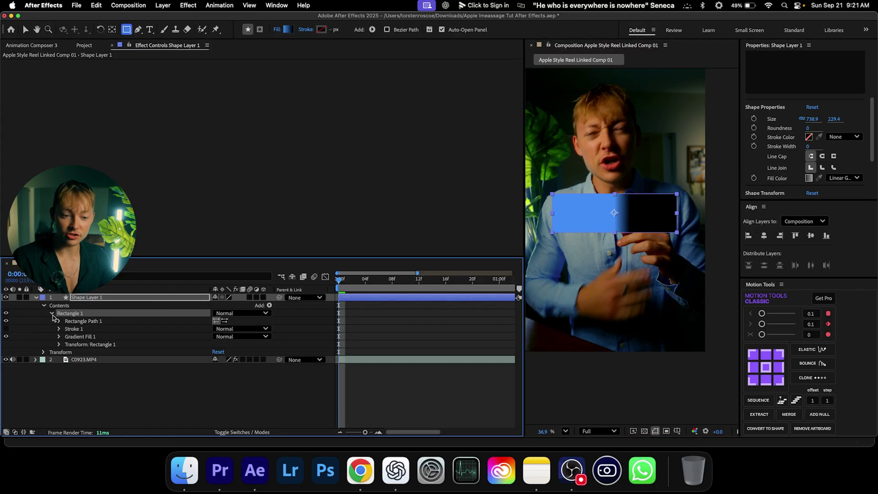
left_click(76, 337)
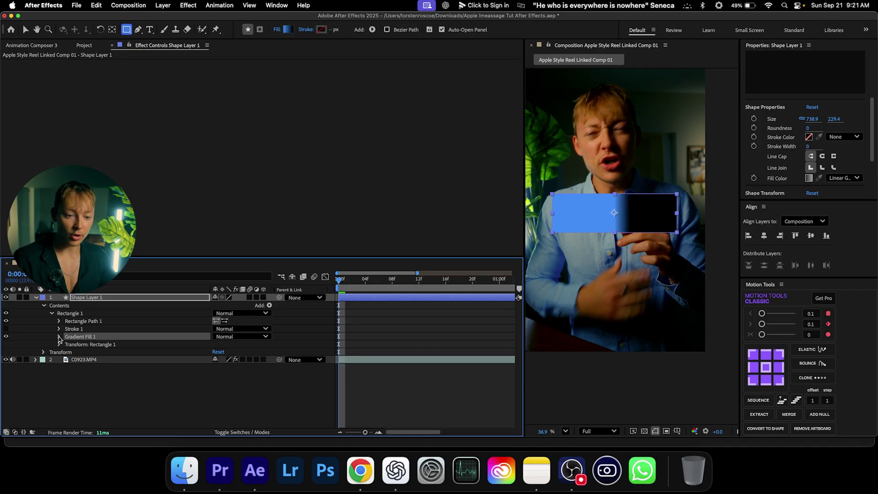
key("v")
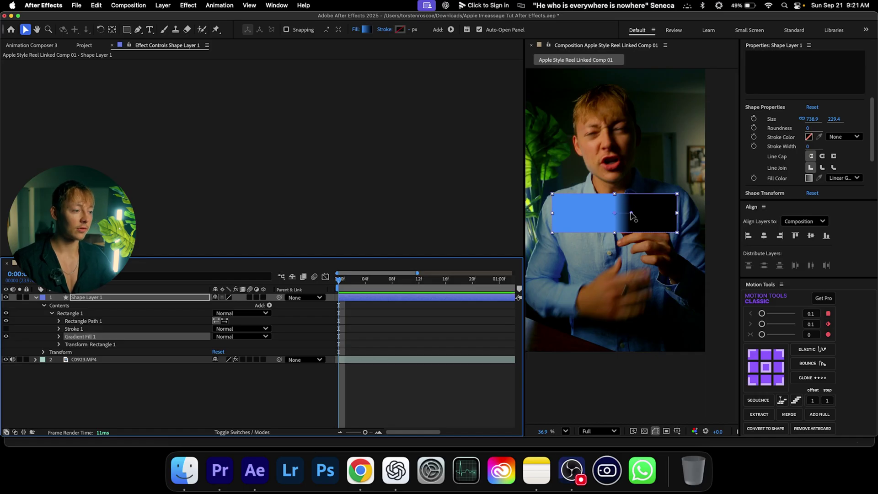
mouse_move(633, 217)
left_mouse_down()
mouse_move(640, 246)
mouse_move(618, 299)
mouse_move(617, 333)
left_mouse_up()
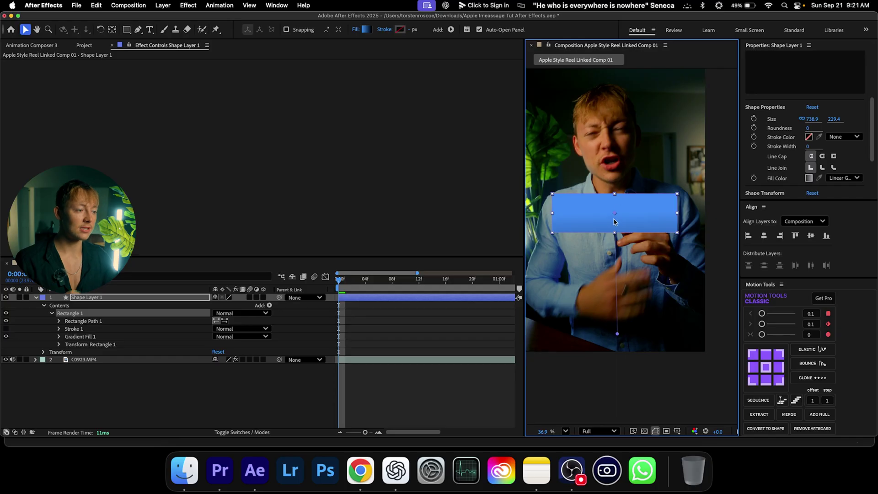
- Extend the gradient's end point below the composition frame for a softer fade and set the rectangle's roundness to 179
left_click_drag(617, 213, 614, 205)
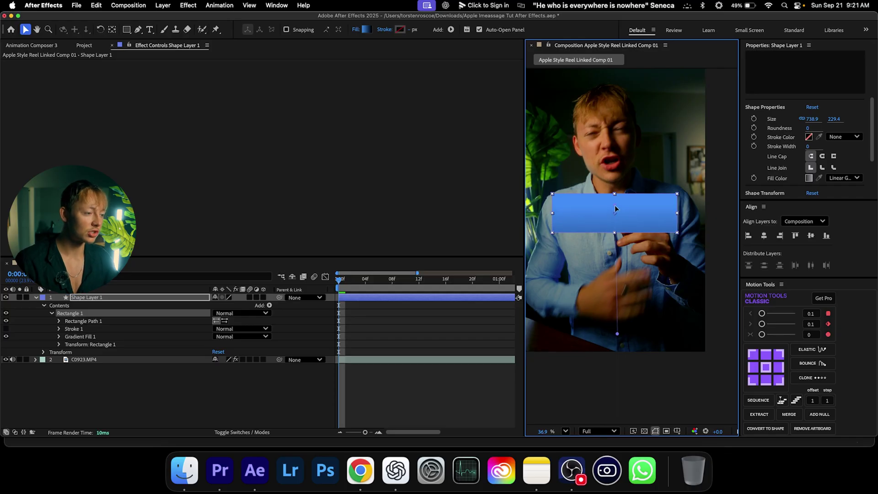
left_click_drag(618, 334, 619, 394)
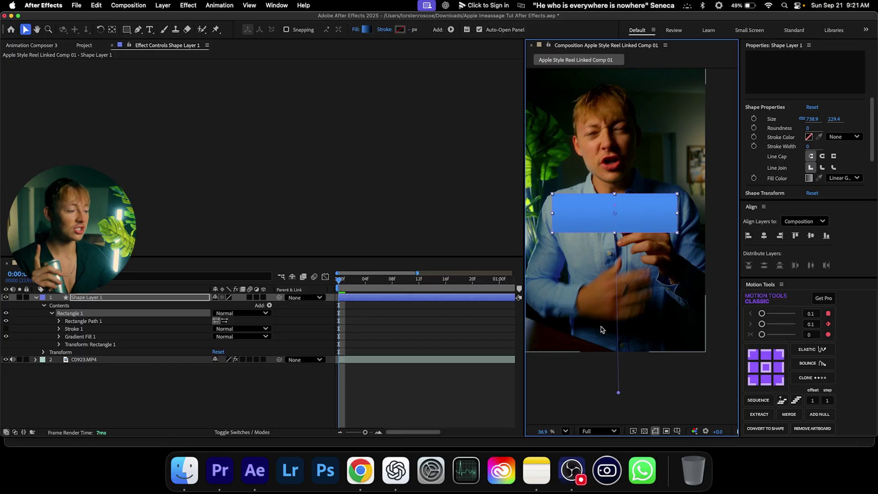
left_click_drag(619, 393, 620, 383)
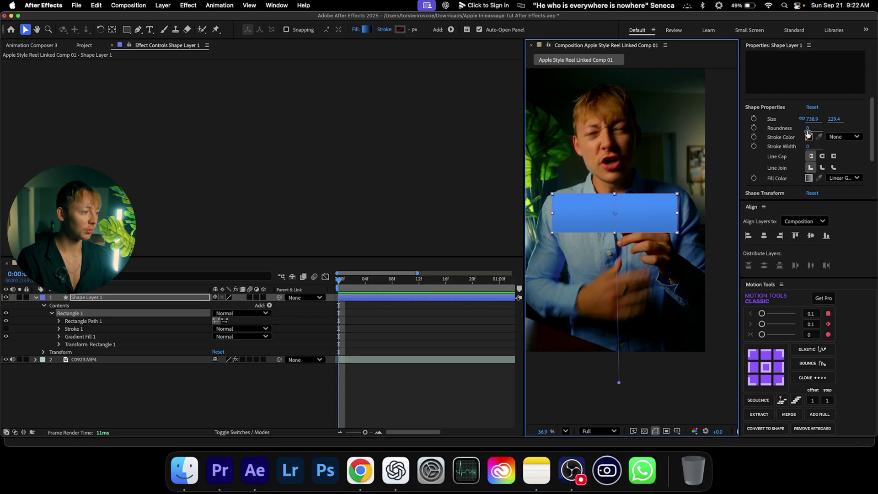
left_click_drag(808, 131, 829, 129)
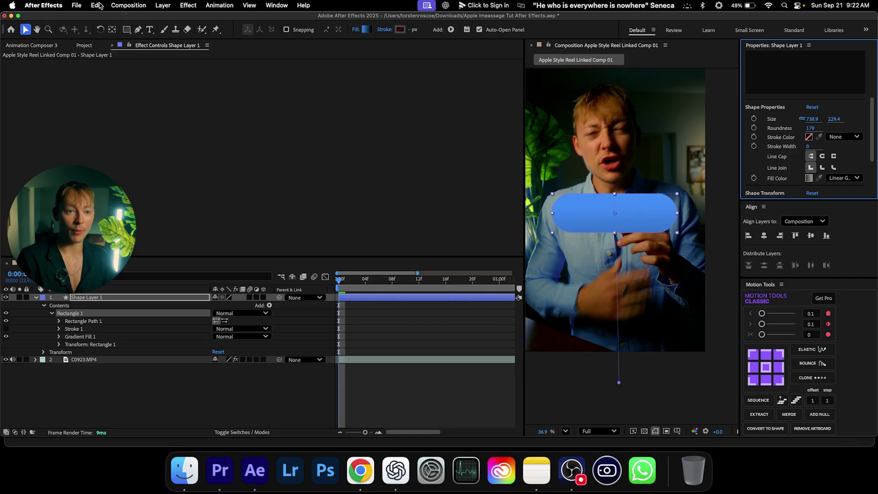
left_click(127, 30)
mouse_move(562, 257)
left_mouse_down()
mouse_move(665, 304)
mouse_move(688, 300)
mouse_move(678, 293)
left_mouse_up()
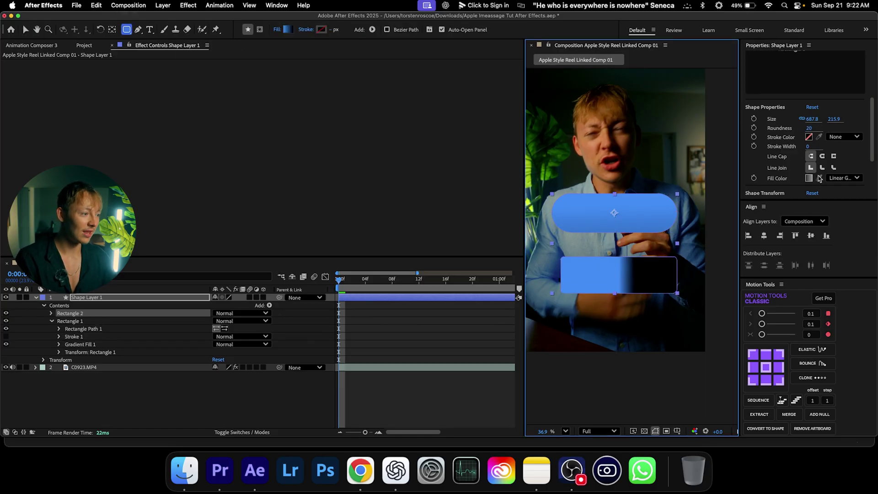
mouse_move(809, 128)
left_mouse_down()
mouse_move(874, 130)
mouse_move(811, 143)
left_mouse_up()
left_click(365, 301)
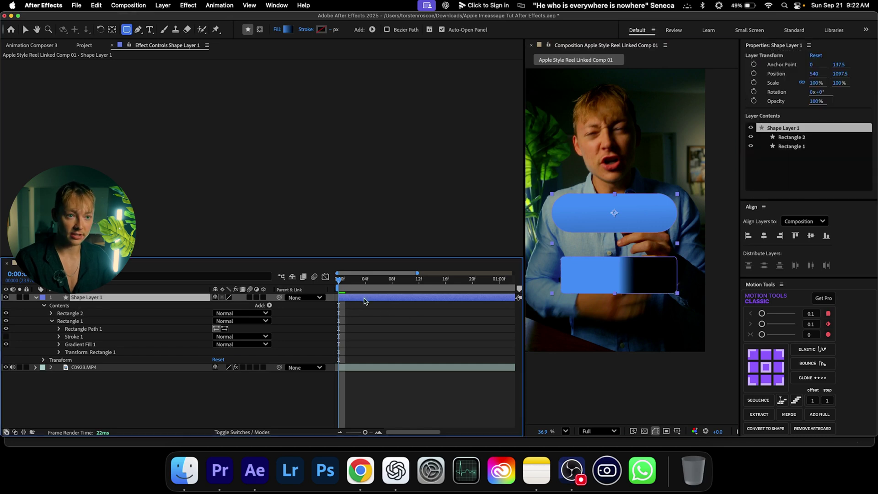
left_click(603, 265)
key("Delete")
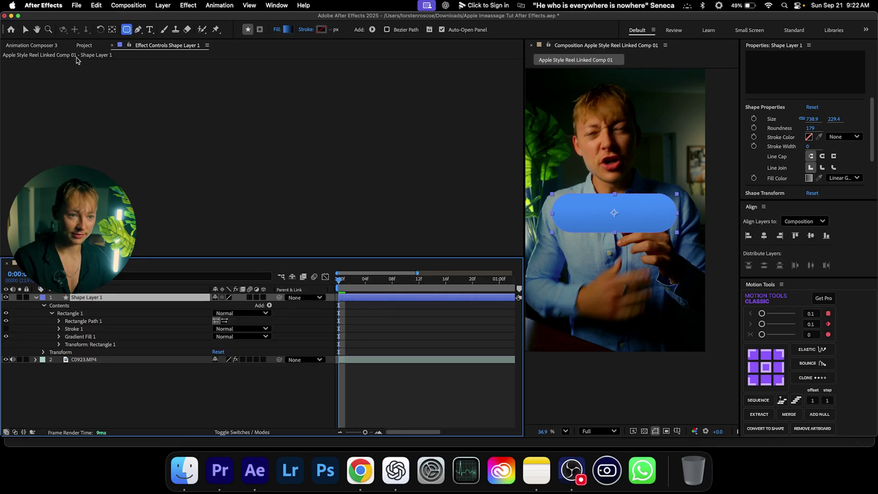
- Set the blue rectangle's roundness to 250 and resize the shape proportionally
left_click(36, 360)
key("v")
left_click(647, 208)
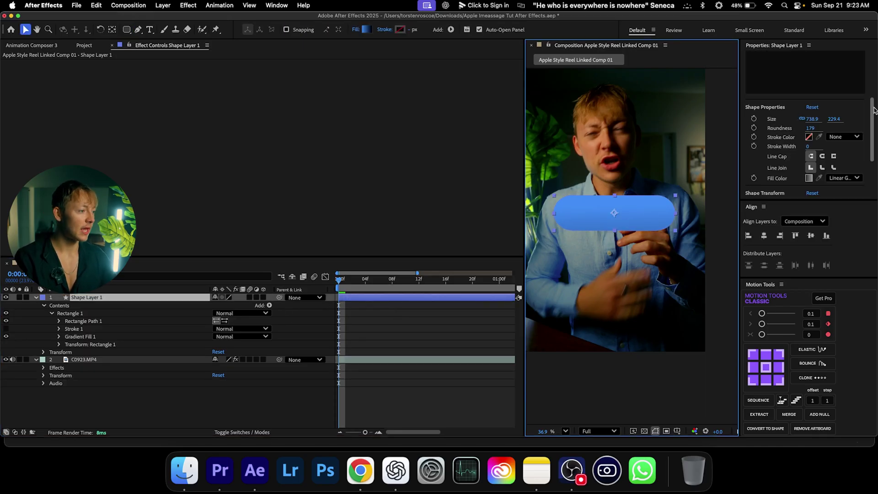
left_click(810, 128)
type("250")
key("Return")
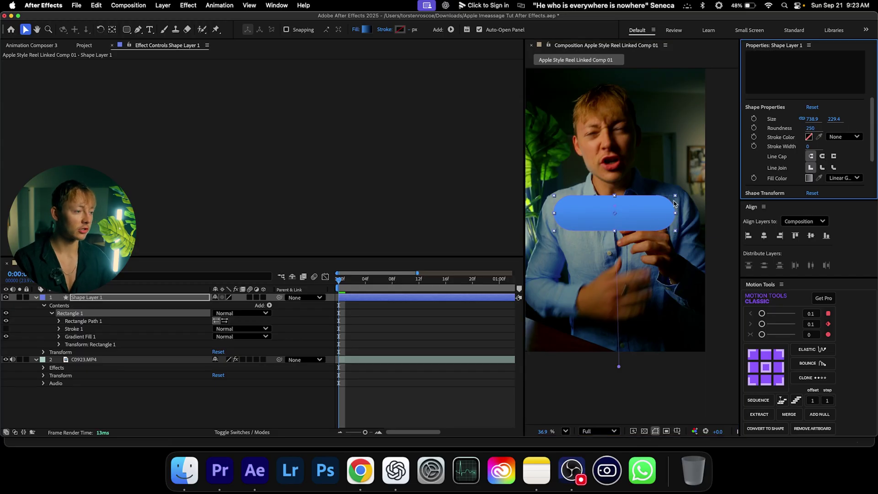
mouse_move(675, 197)
left_mouse_down()
mouse_move(626, 215)
mouse_move(696, 181)
mouse_move(670, 219)
mouse_move(677, 209)
mouse_move(674, 219)
mouse_move(698, 211)
mouse_move(649, 215)
mouse_move(683, 219)
mouse_move(668, 200)
mouse_move(688, 206)
left_mouse_up()
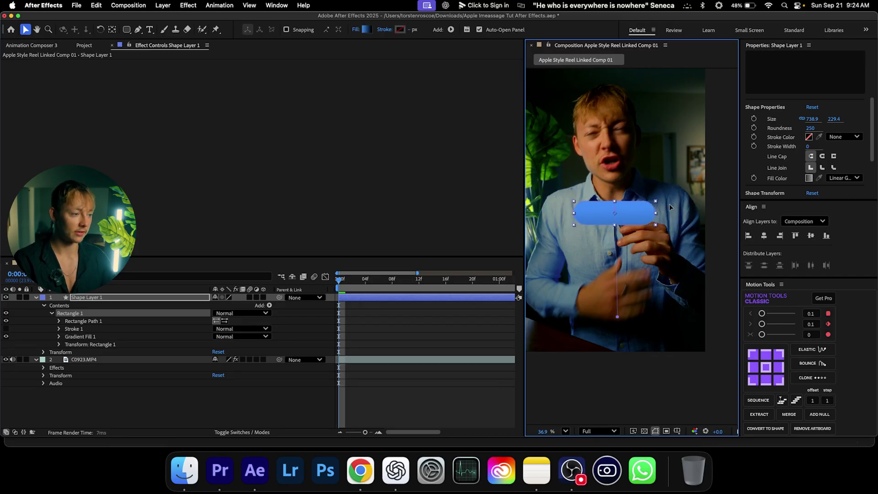
- Convert the rounded rectangle's parametric path to a Bezier path
scroll(665, 217, "up", 3)
scroll(641, 250, "up", 2)
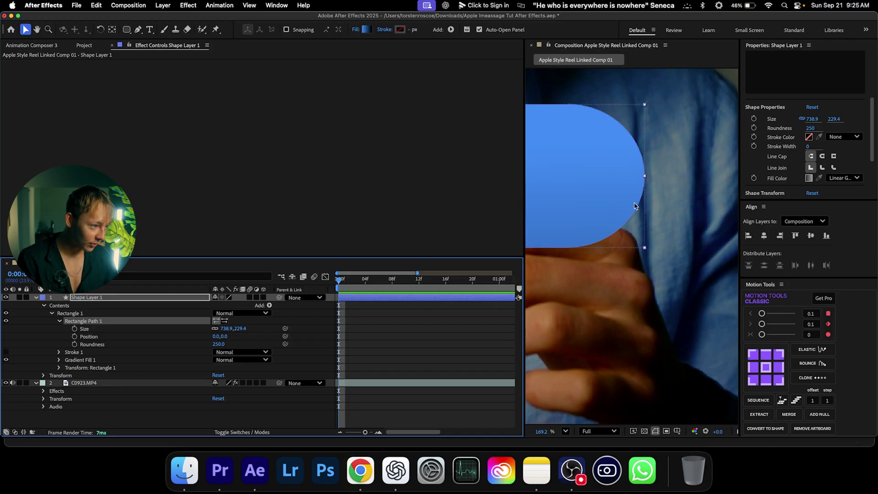
right_click(95, 326)
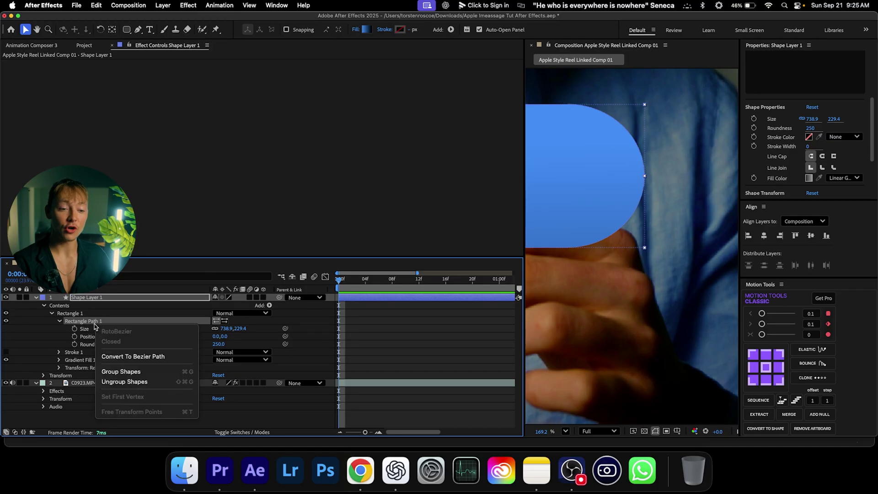
left_click(134, 356)
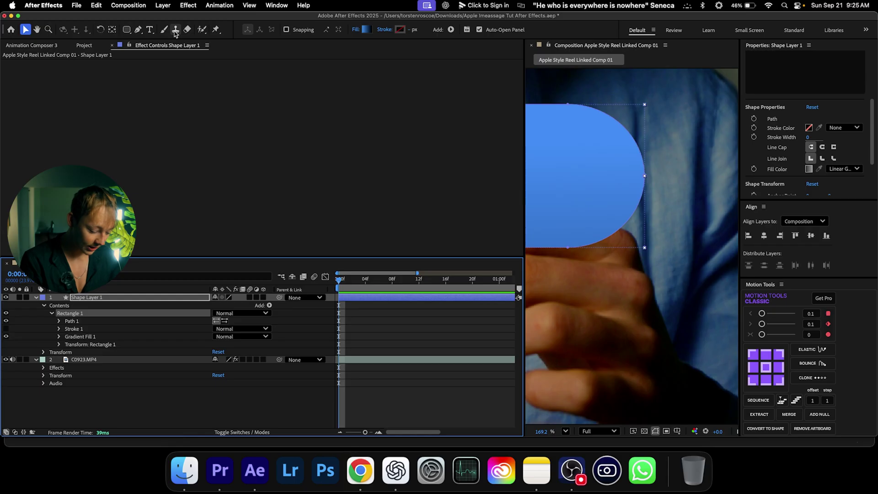
- Add Pen tool vertices along the lower-right curve of the bubble's path
left_click(138, 30)
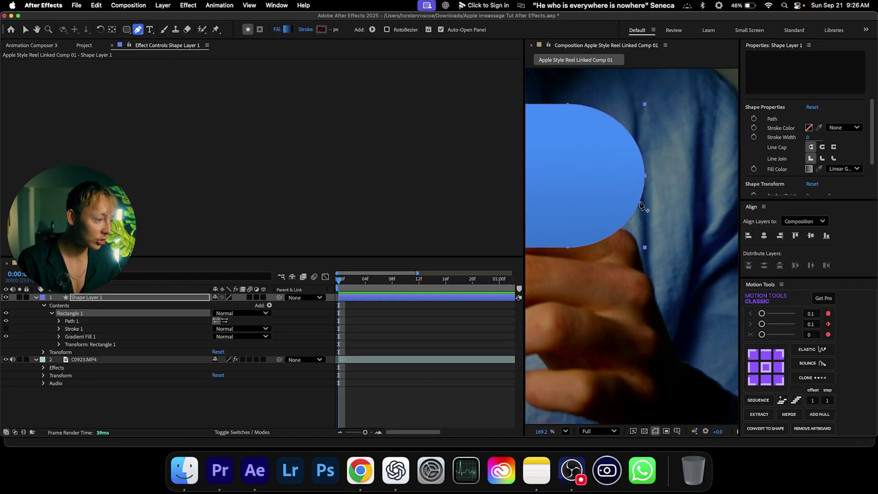
scroll(638, 206, "up", 1)
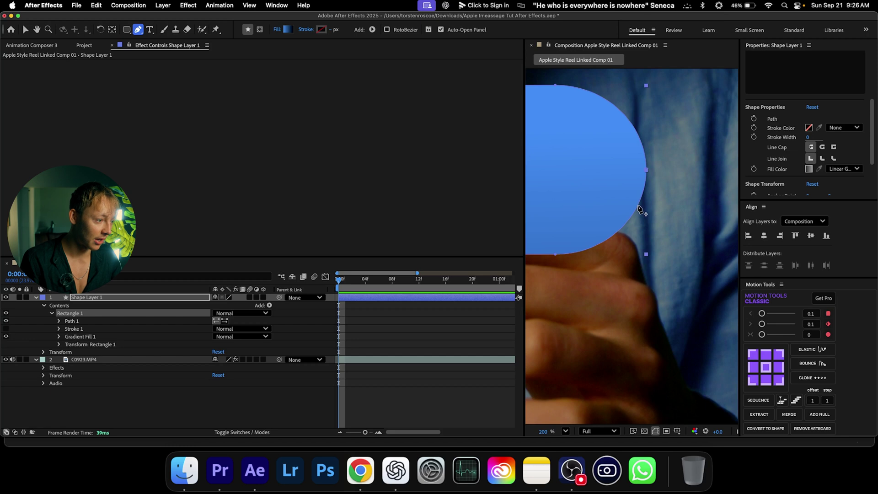
left_click(639, 206)
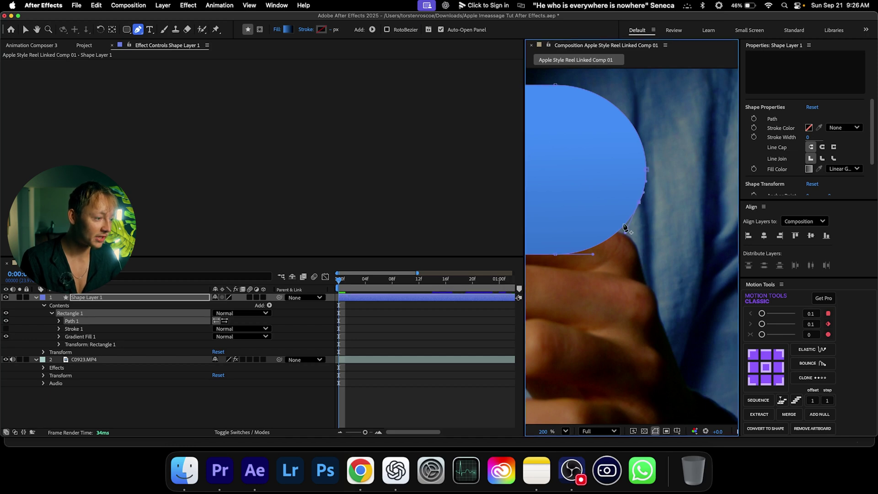
left_click(600, 245)
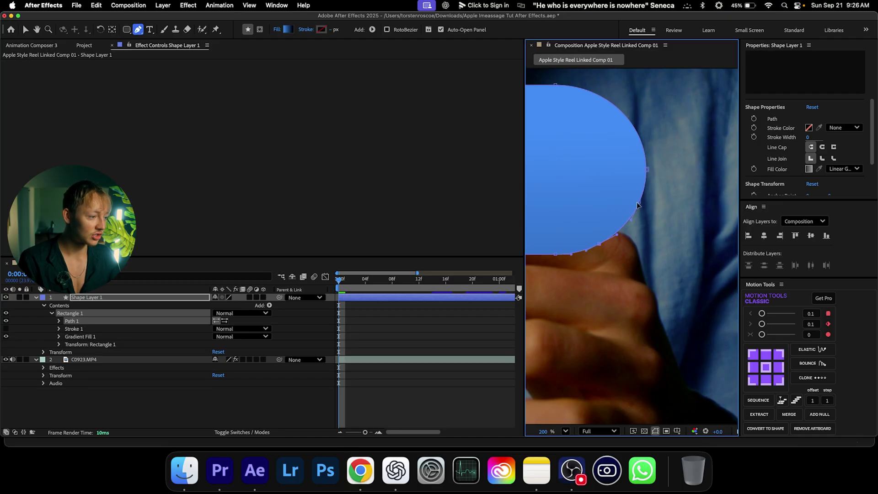
- Pull an added vertex outward and down from the bubble's lower-right curve to form a tail
left_click_drag(640, 204, 650, 251)
left_click_drag(648, 249, 630, 209)
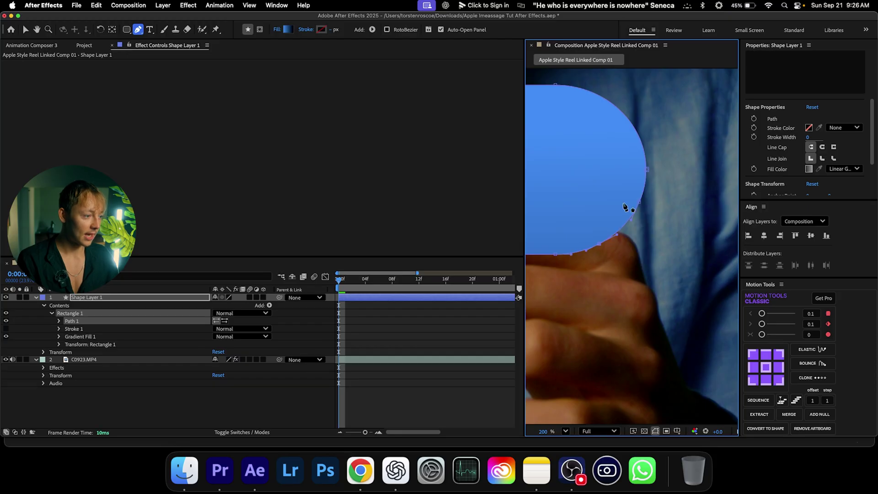
key("super+z")
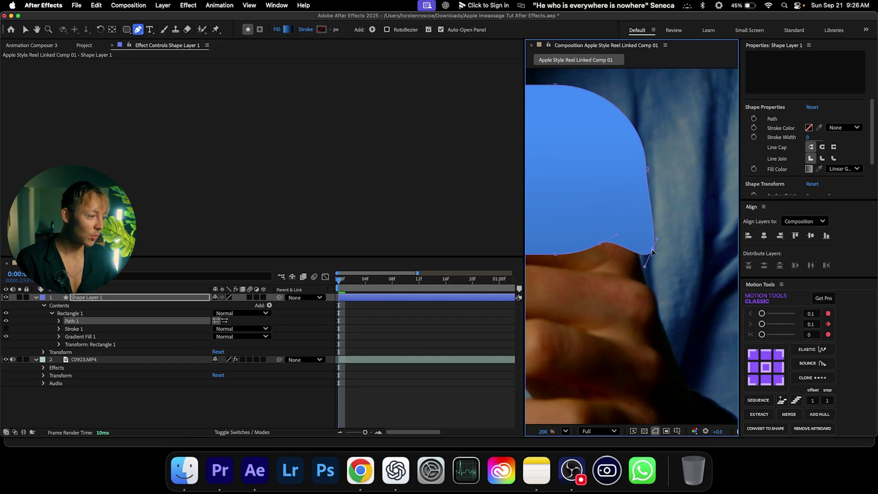
- Move the tail's tip slightly inward and adjust the path handles so its outer edge curves inward
key("comma")
scroll(632, 243, "up", 5)
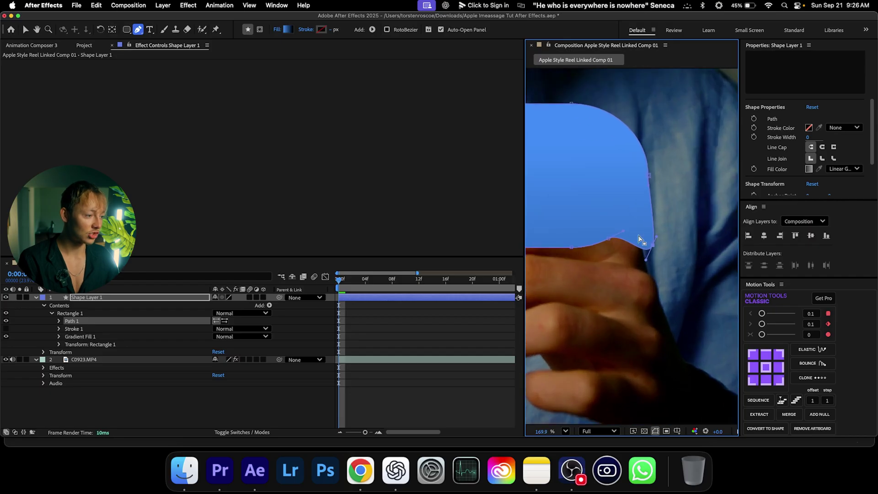
left_click_drag(645, 249, 646, 249)
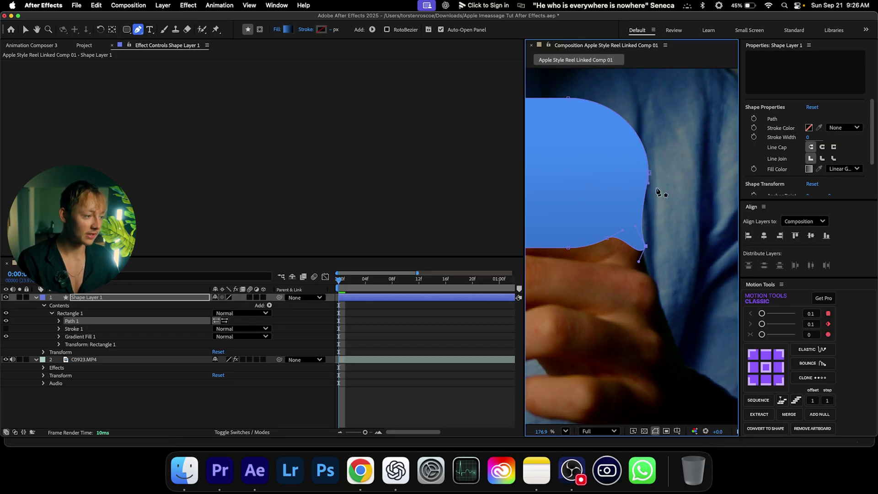
left_click_drag(645, 195, 636, 226)
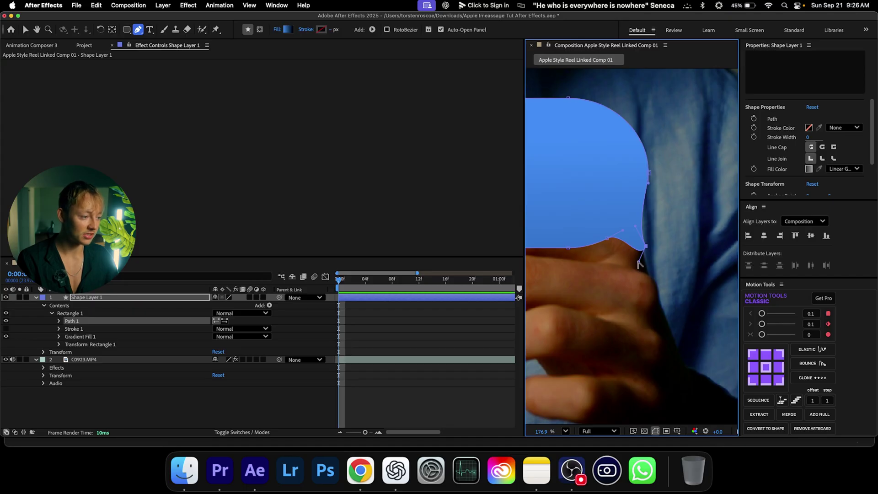
- Adjust the tail tip's handle, shift the notch vertex up and inward, and lengthen the bottom-edge handle to smooth the tail's underside
left_click_drag(639, 265, 622, 255)
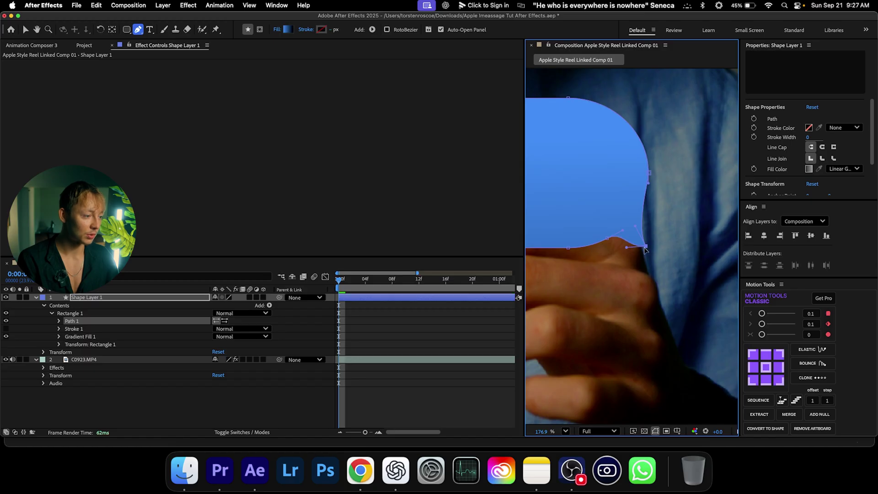
scroll(627, 248, "up", 3)
left_click_drag(615, 232, 608, 230)
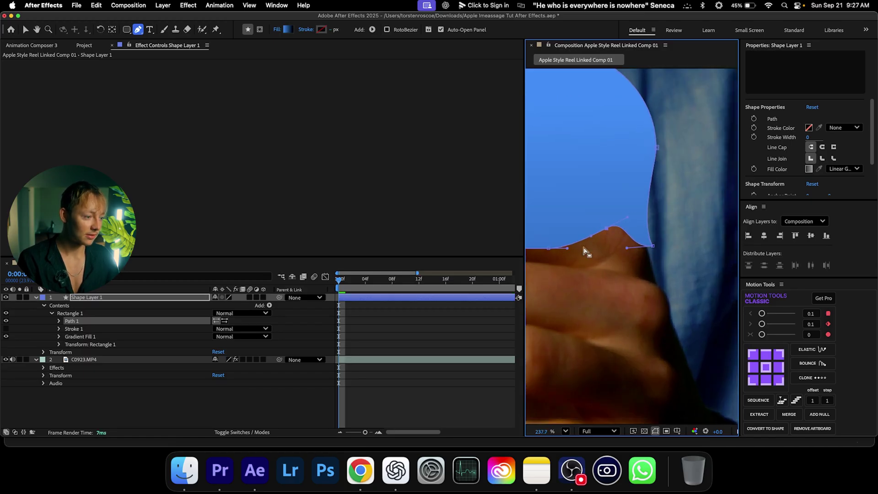
left_click_drag(567, 251, 575, 250)
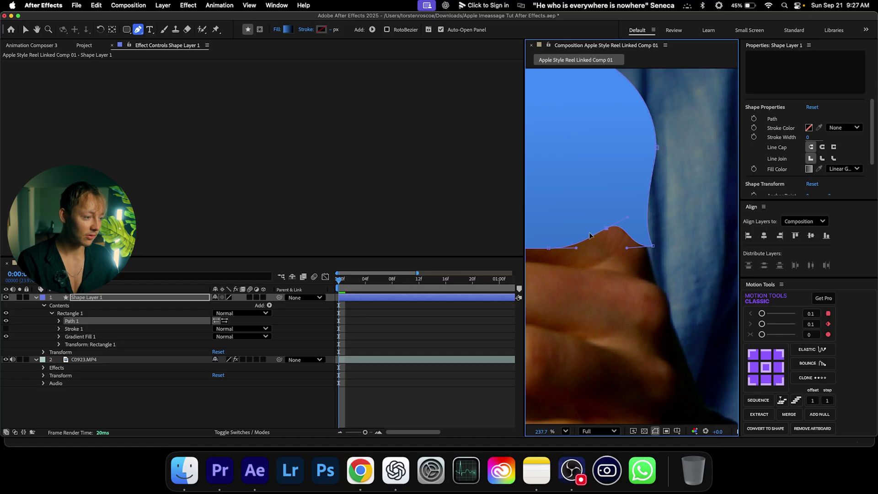
left_click_drag(653, 246, 666, 247)
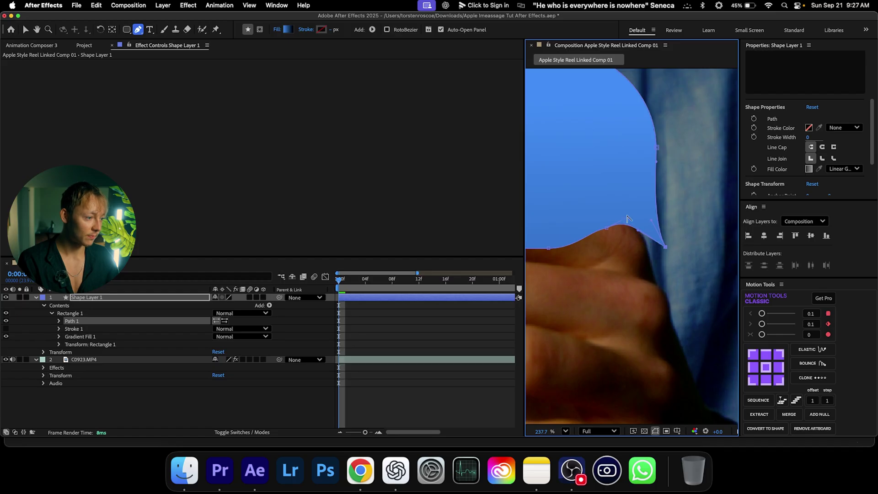
key("super+z")
- Reposition the notch vertex between the bubble's bottom edge and the tail tip to form a pointed, curved tail
key("v")
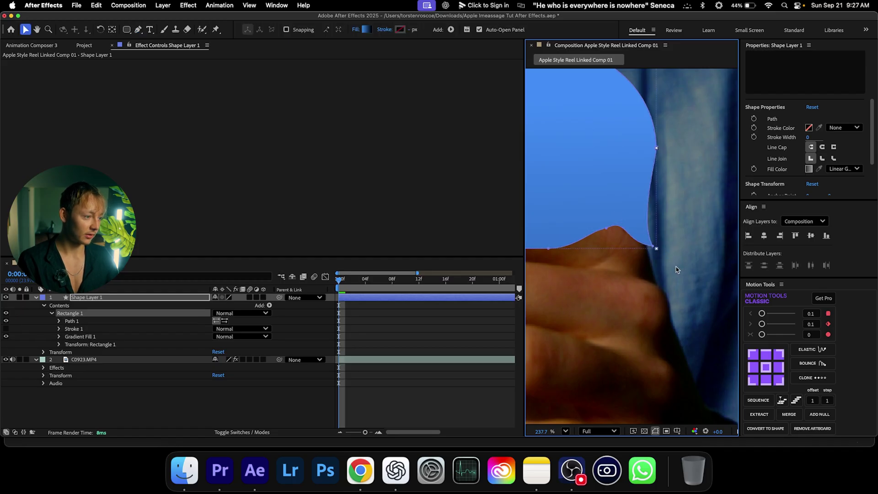
scroll(673, 251, "down", 3)
left_click(675, 253)
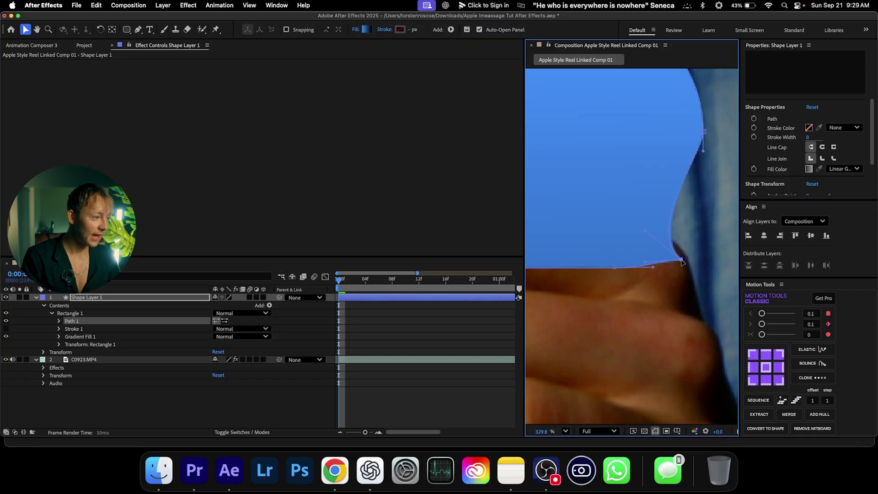
mouse_move(677, 252)
left_mouse_down()
mouse_move(696, 271)
mouse_move(709, 229)
mouse_move(668, 259)
mouse_move(652, 256)
mouse_move(669, 251)
left_mouse_up()
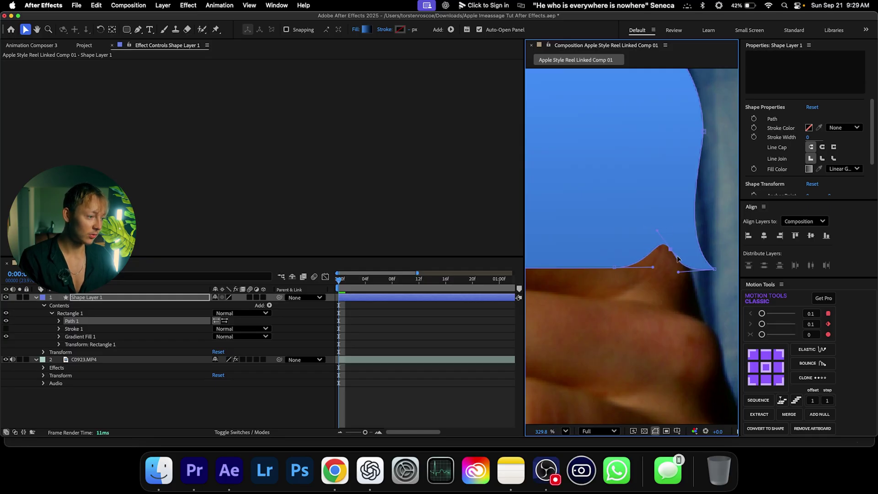
- Examine the bubble's tail shape in the full frame and up close
key("shift+slash")
left_click(679, 239)
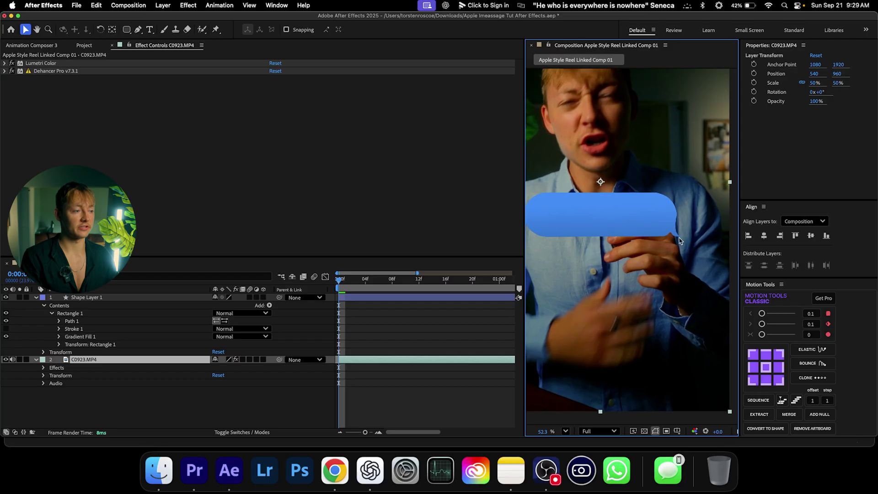
left_click_drag(616, 269, 631, 269)
key("super+z")
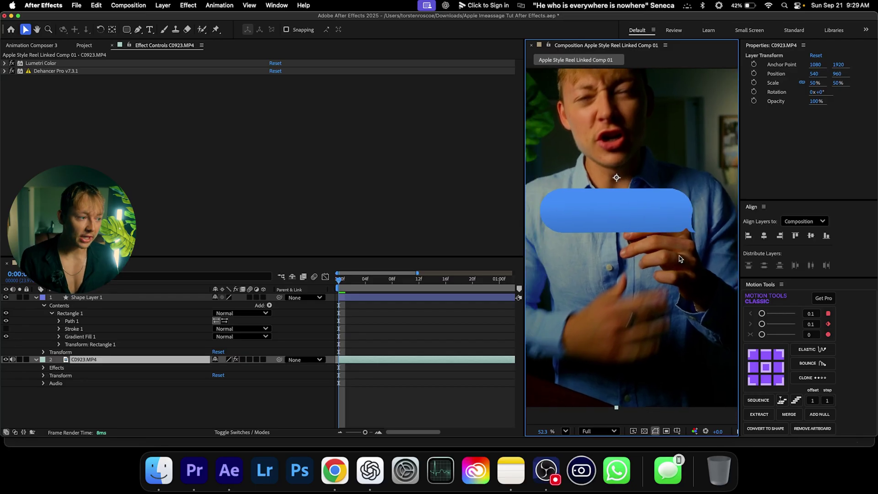
scroll(699, 229, "up", 5)
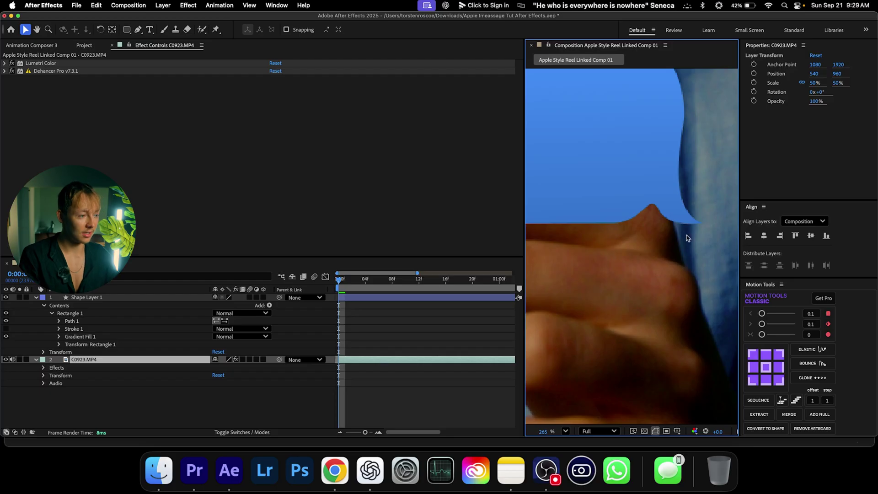
left_click_drag(694, 238, 681, 262)
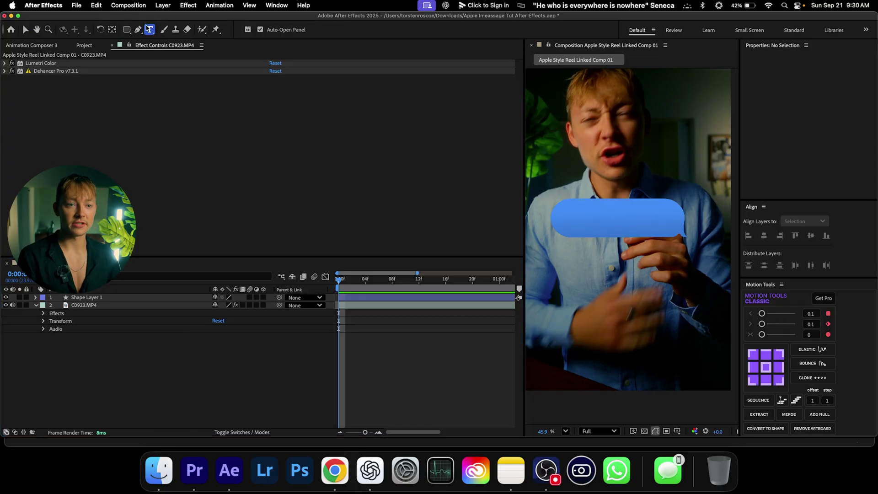
- Add a text layer reading a first name followed by "Is the goat", and center the bubble vertically in the composition
left_click(626, 230)
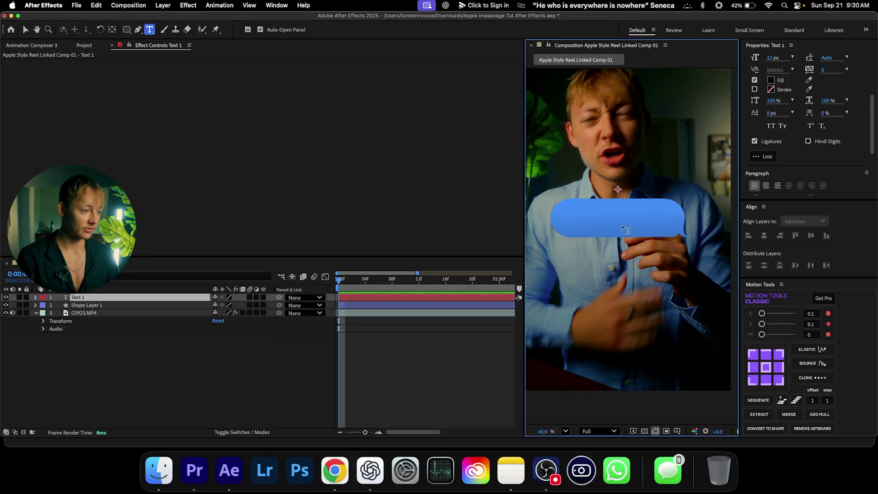
type("Torsten Is the goat")
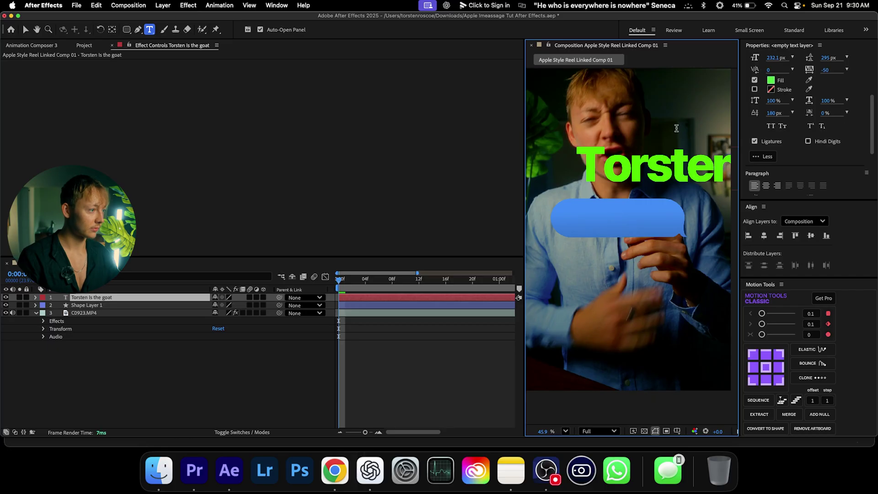
left_click(618, 218)
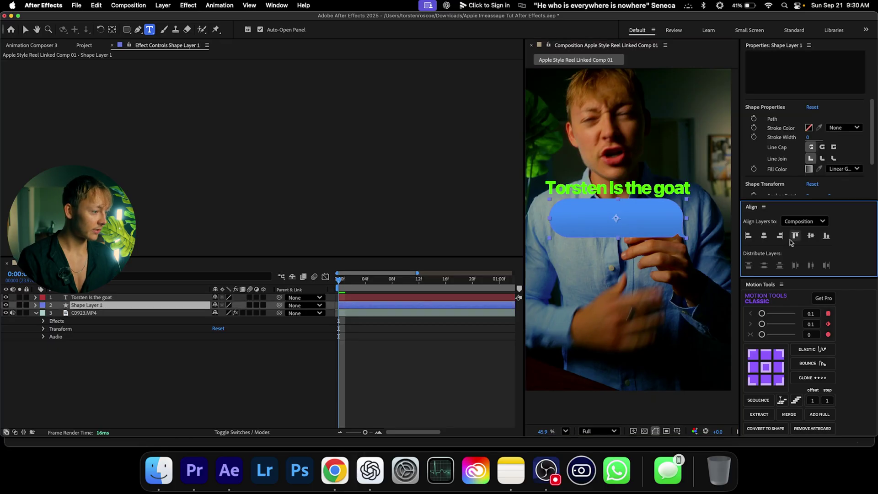
left_click(811, 236)
- Set the text layer's fill color to white, FFFFFF
left_click(382, 298)
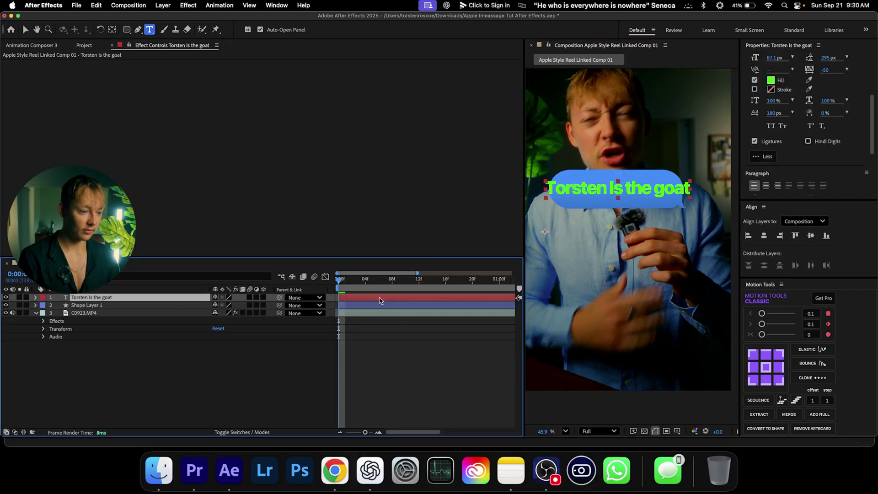
left_click(771, 80)
type("FFFFFF")
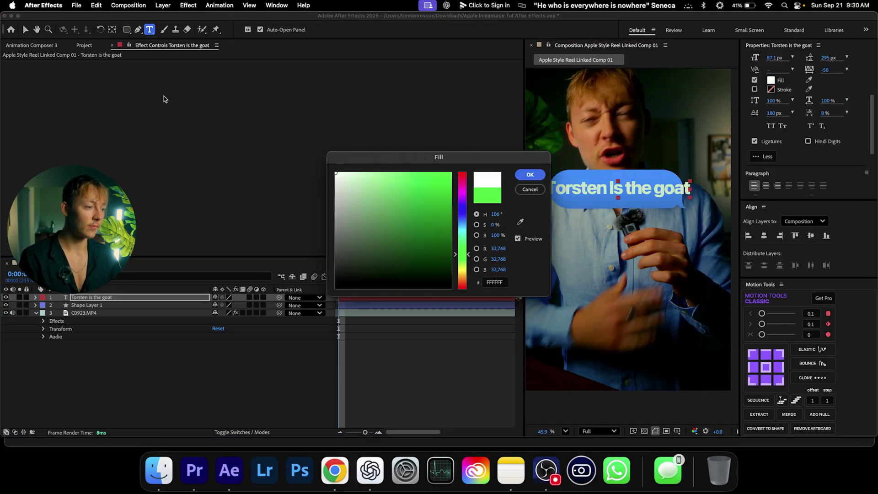
left_click(528, 175)
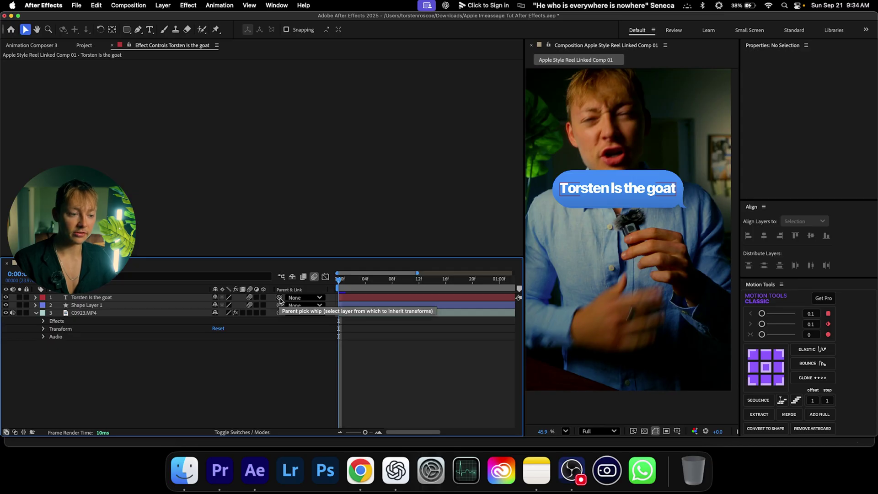
- Parent the text layer to Shape Layer 1 and shift the bubble horizontally to test the link
left_click_drag(280, 299, 84, 307)
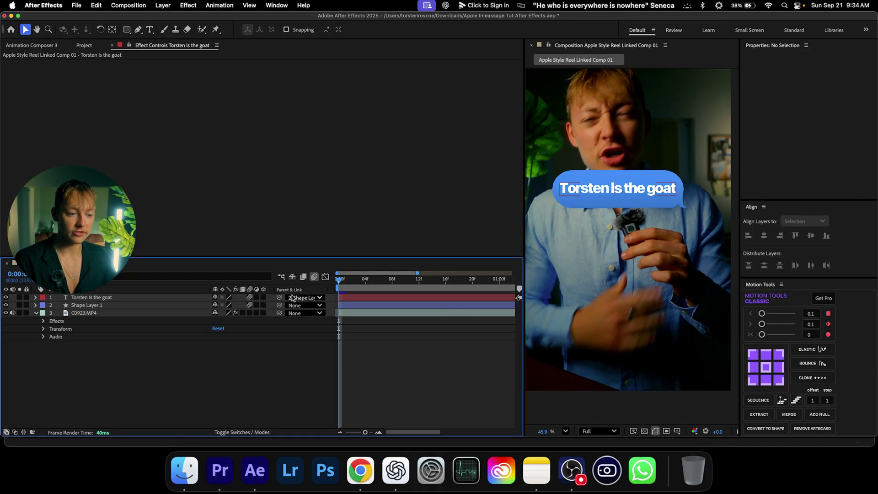
left_click(151, 307)
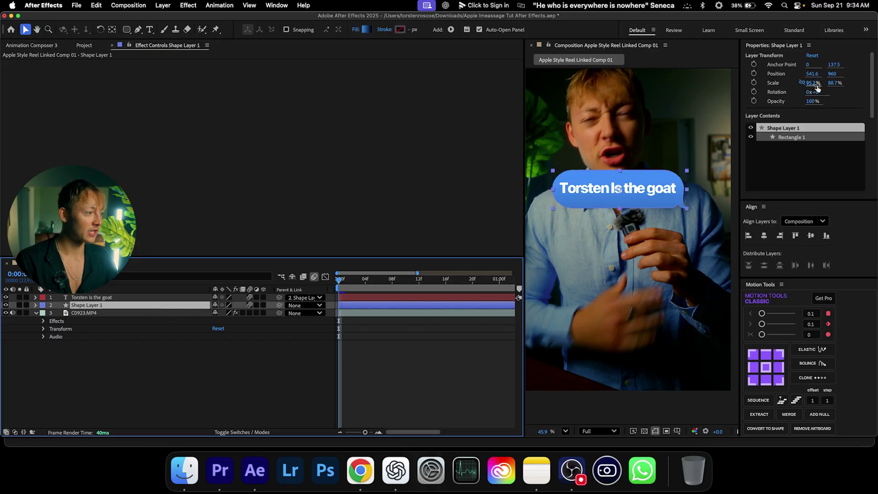
left_click_drag(812, 76, 837, 85)
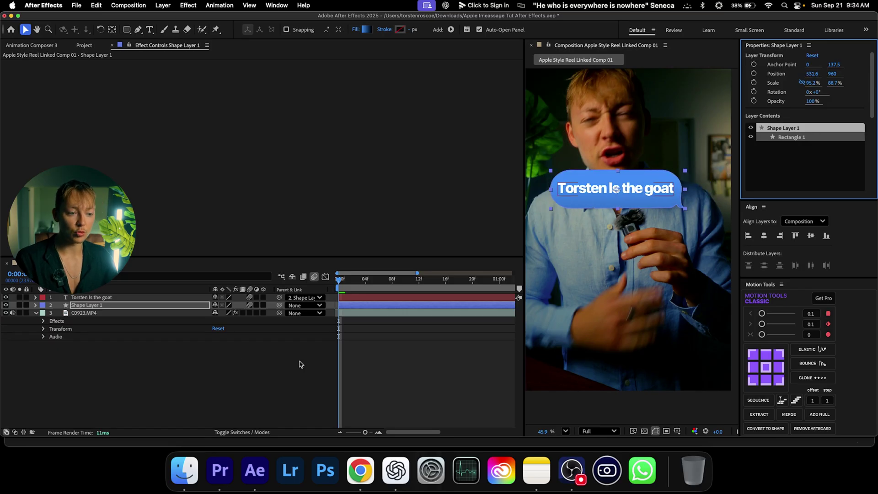
- Unparent the text layer to test moving the bubble alone, and restore the parent link to Shape Layer 1
left_click(303, 297)
left_click(310, 303)
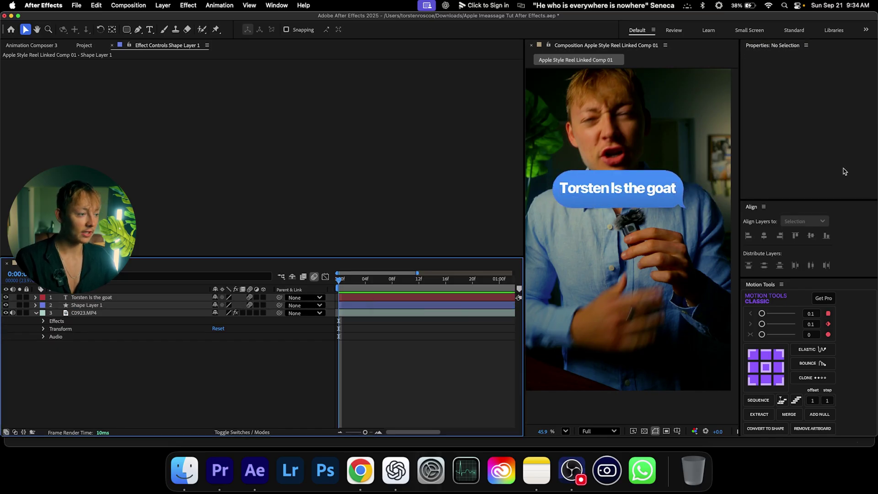
left_click(678, 200)
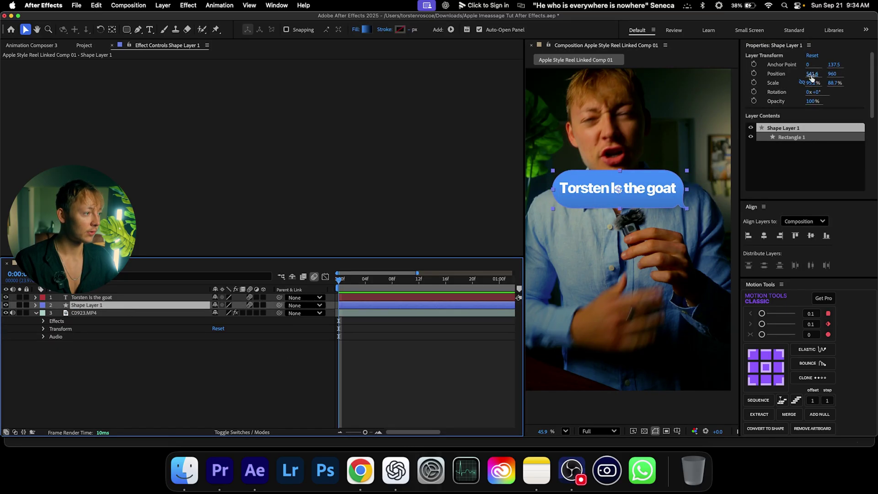
left_click_drag(812, 76, 767, 105)
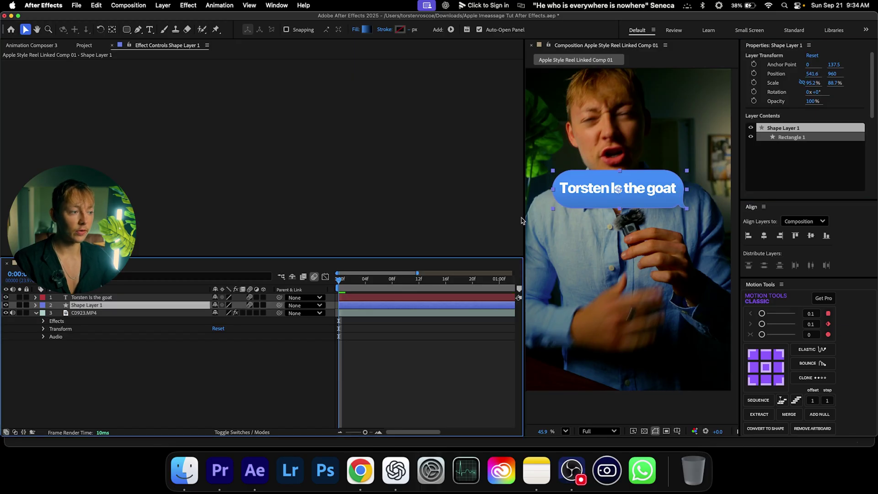
key("super+z")
left_click_drag(279, 298, 191, 306)
left_click(271, 375)
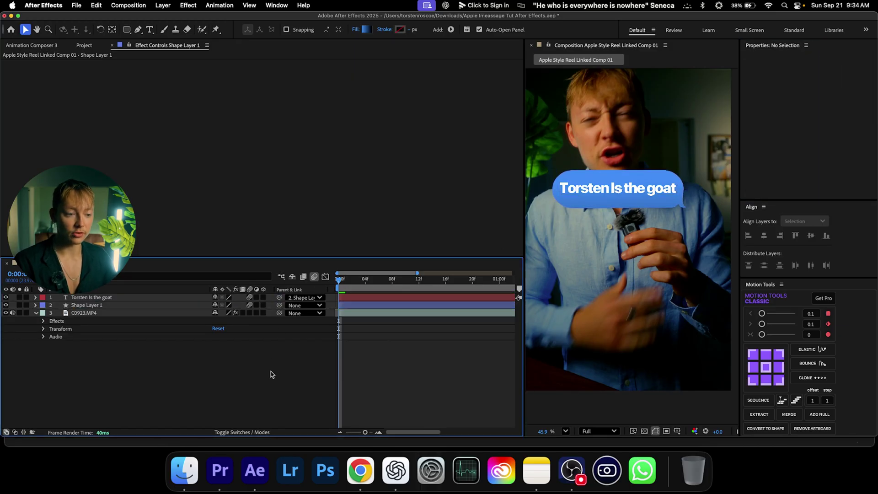
- Add a Scale keyframe to Shape Layer 1 at the start of the composition
left_click(185, 303)
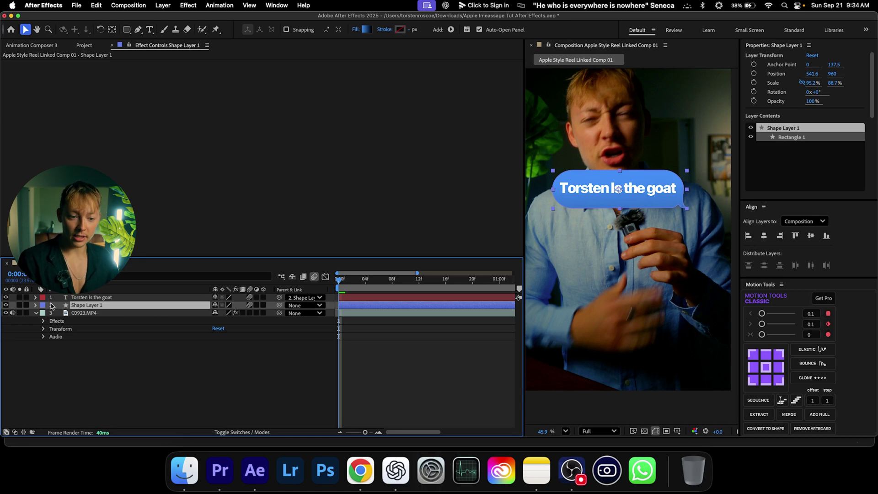
key("s")
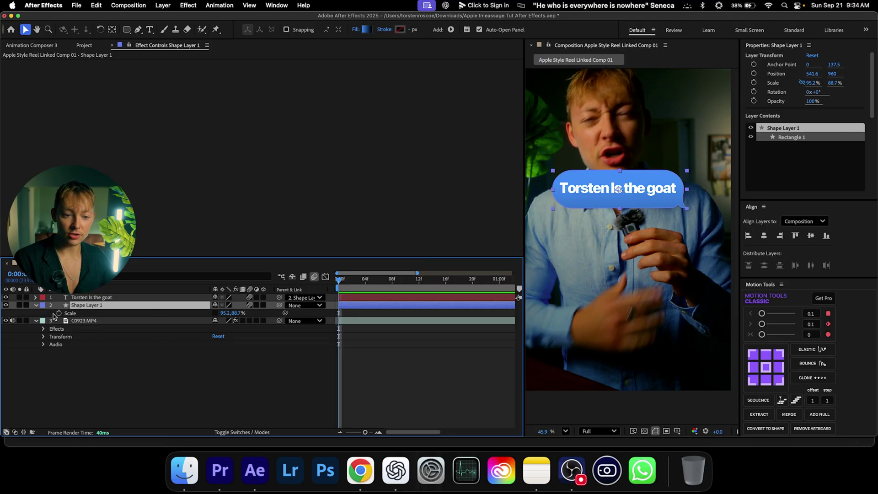
left_click(58, 314)
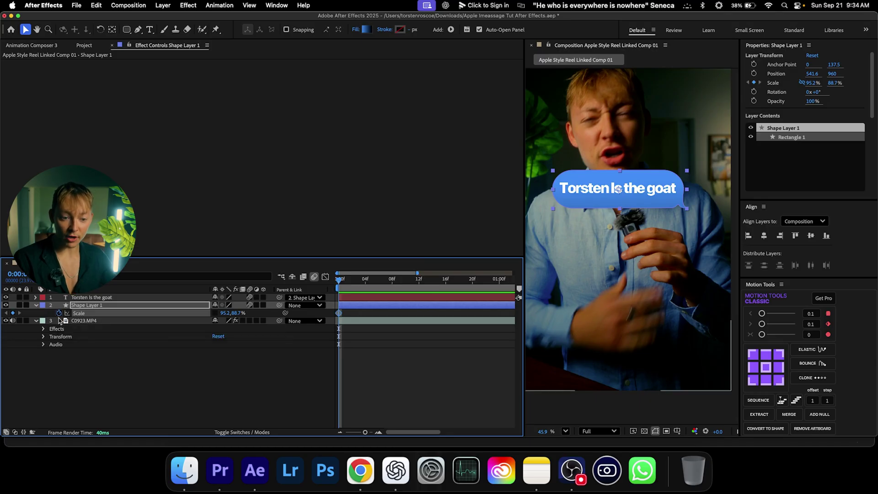
- Set the bubble's horizontal and vertical Scale to 0% at its first keyframe
left_click_drag(343, 280, 503, 288)
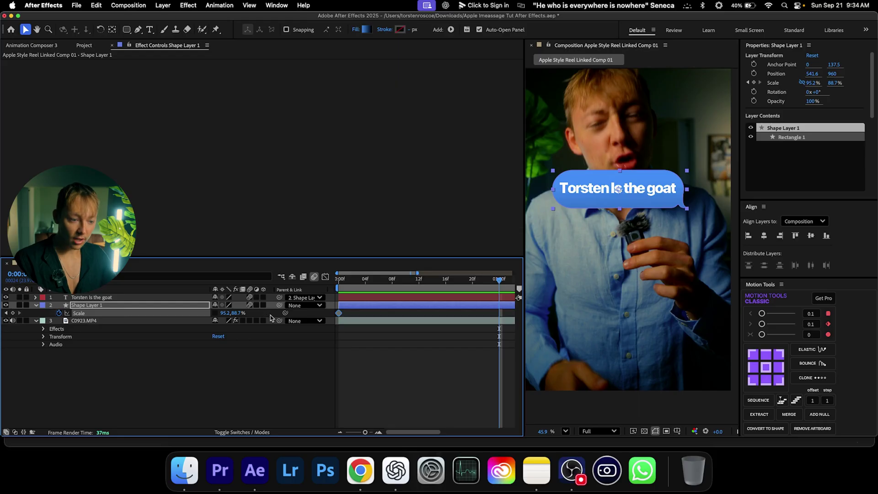
left_click(8, 313)
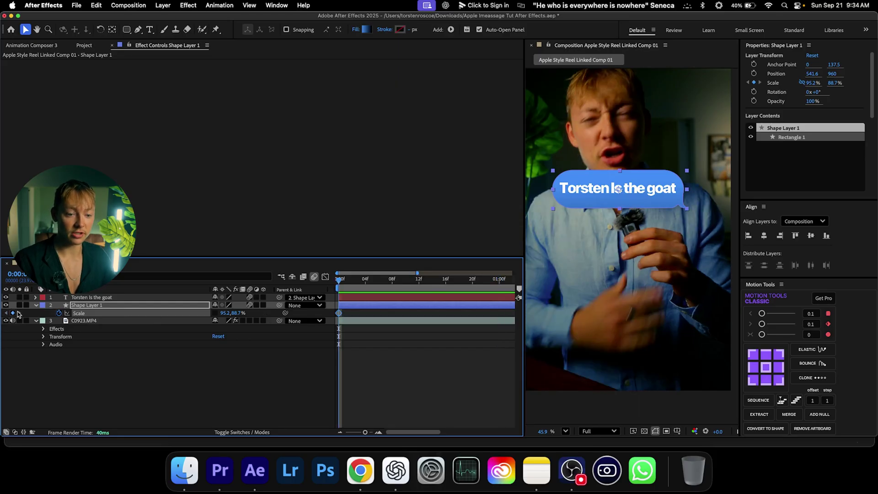
left_click(225, 313)
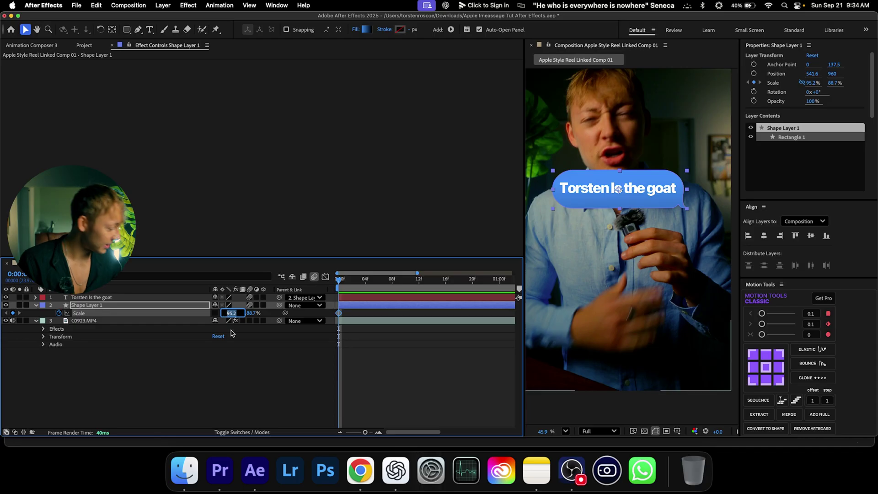
type("0")
key("Return")
left_click(234, 313)
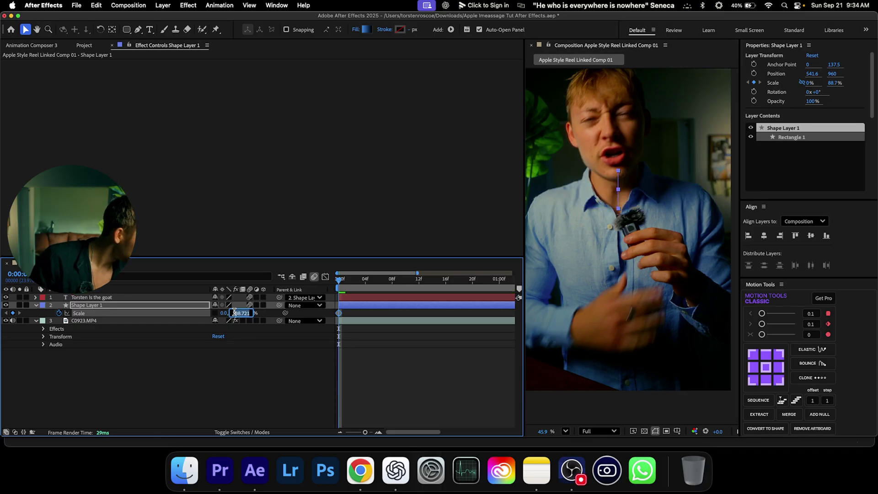
type("0")
key("Return")
- At the 1-second mark, constrain the bubble's Scale proportions and set its Scale to 81%
key("space")
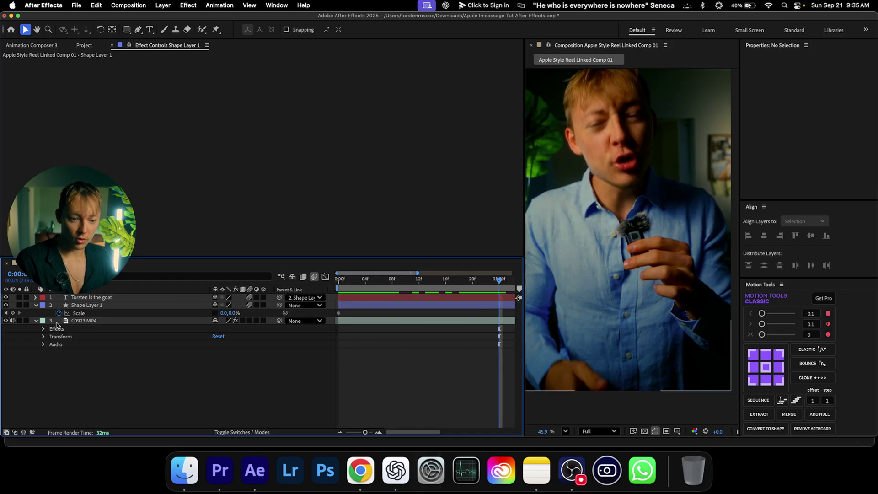
left_click(79, 313)
left_click(803, 82)
left_click_drag(810, 84, 848, 83)
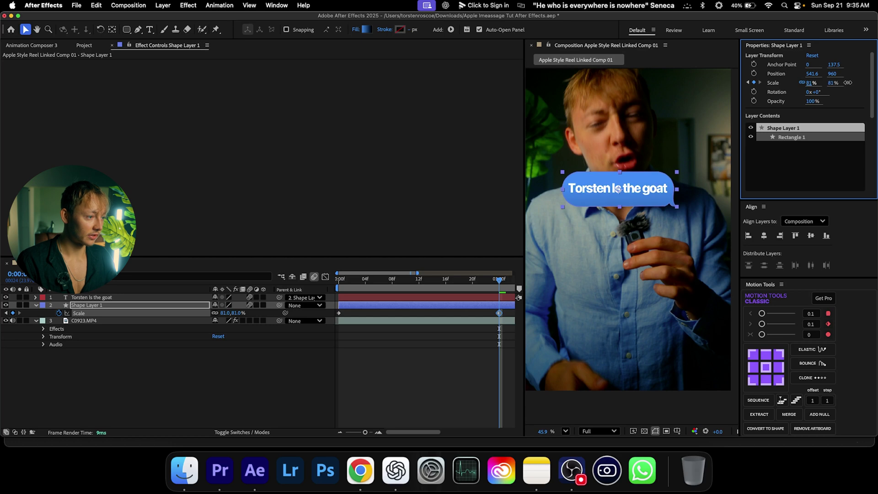
- Play back the bubble's scale animation from the start of the composition
key("Home")
left_click(388, 362)
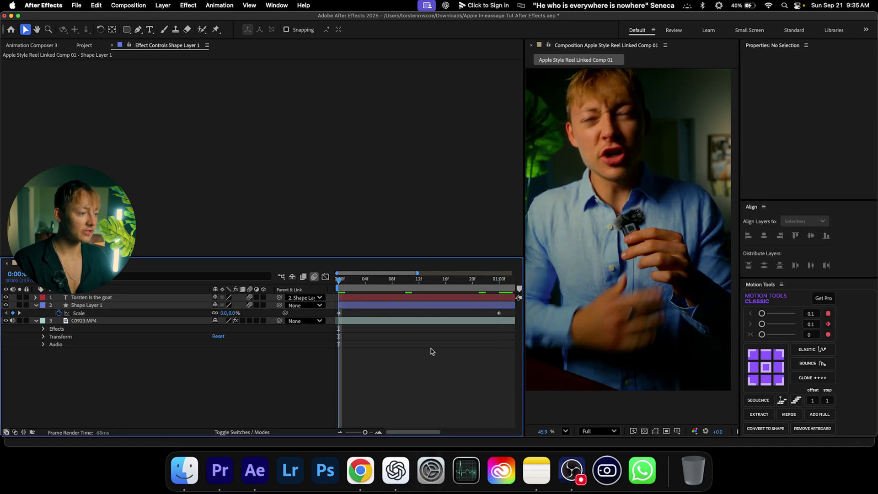
key("space")
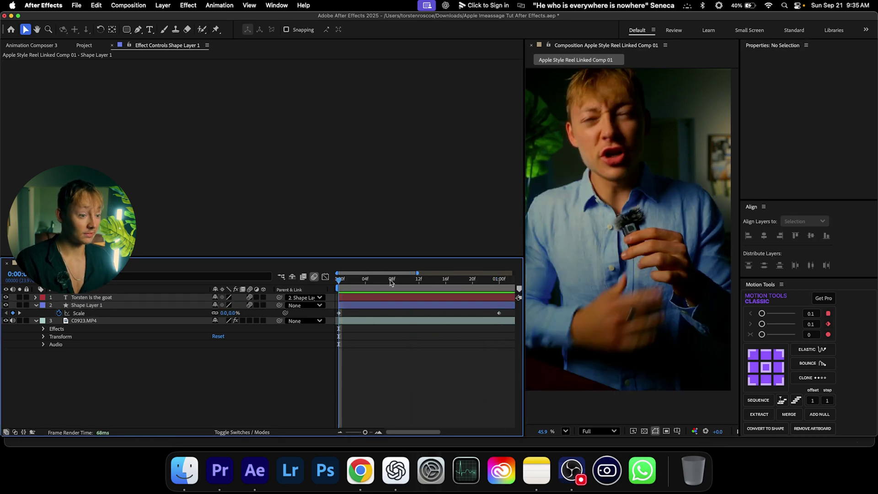
- Snap Shape Layer 1's anchor point to the bubble's bottom-right corner with Motion Tools at the 1-second mark, and re-center it
left_click_drag(486, 280, 493, 280)
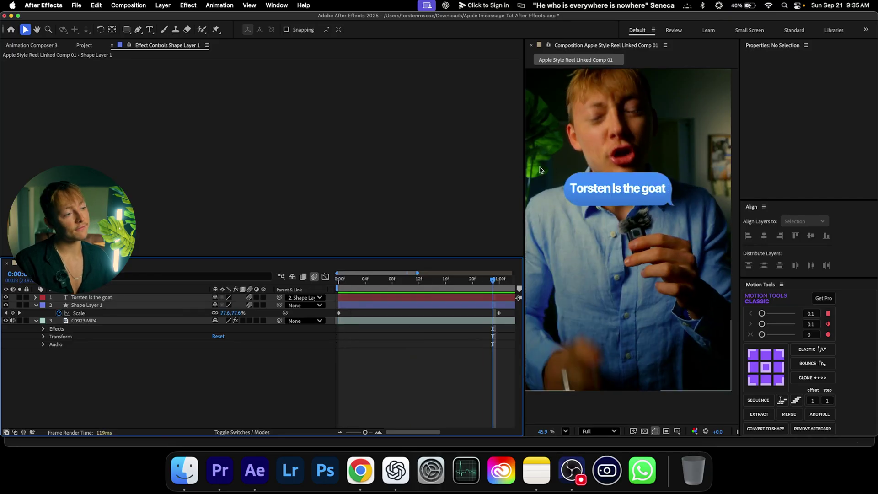
key("Page_Down")
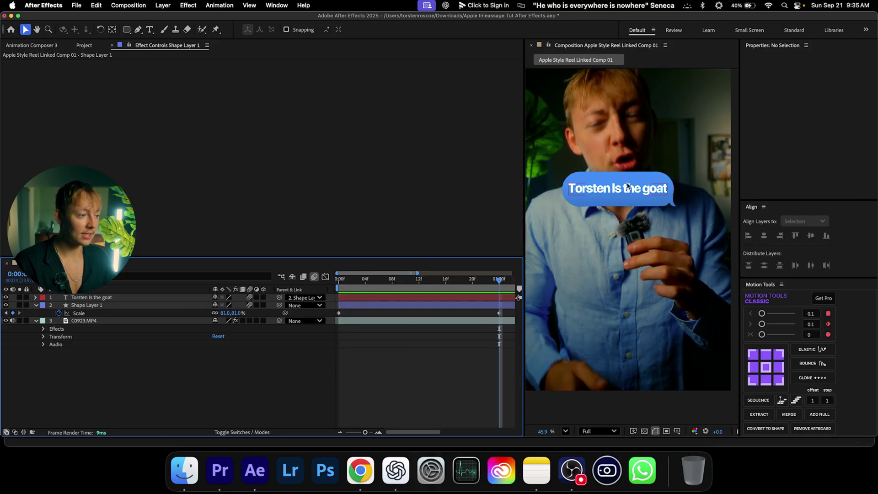
left_click(655, 199)
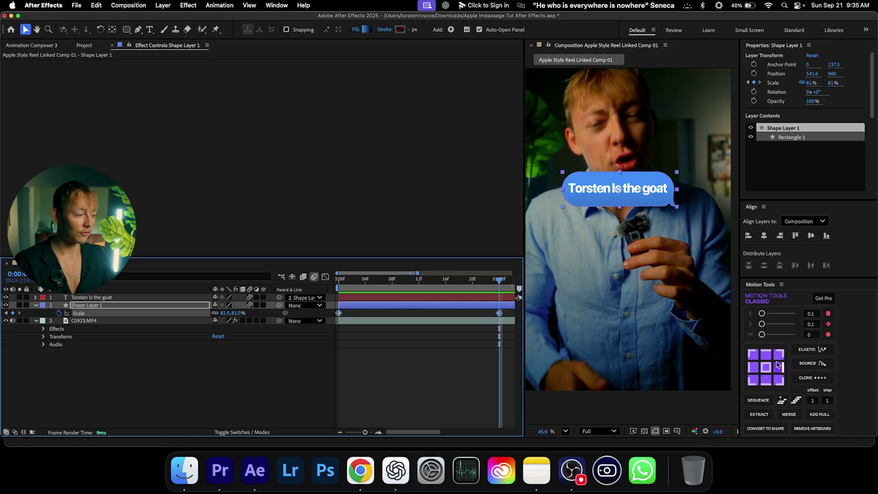
left_click(779, 380)
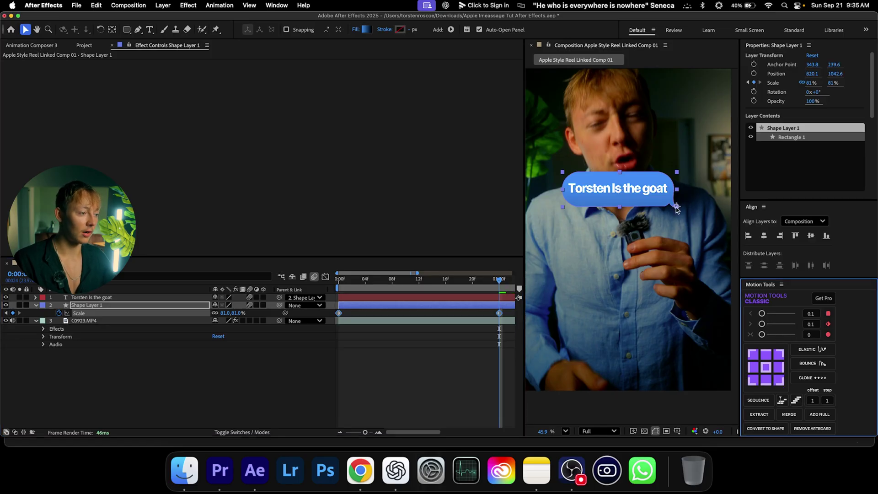
left_click(766, 367)
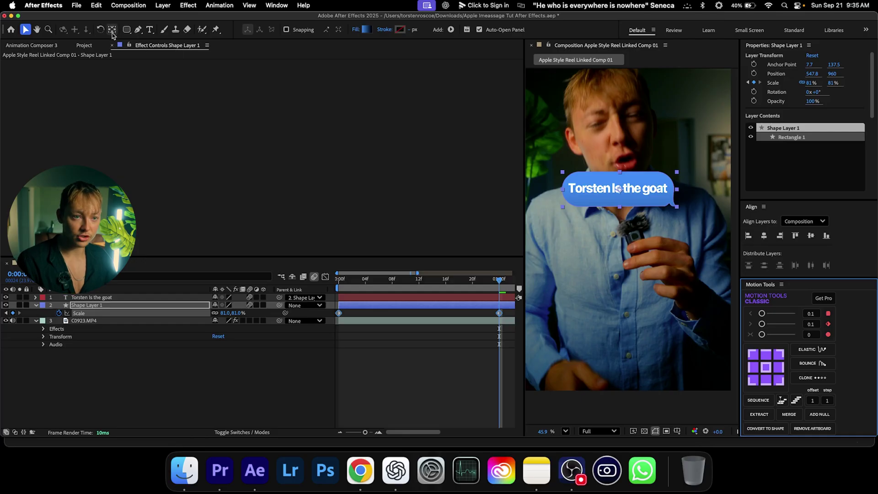
- Move the bubble's anchor point manually to the tip of its tail at the lower-right corner and play back the scale animation
key("y")
left_click_drag(620, 188, 678, 208)
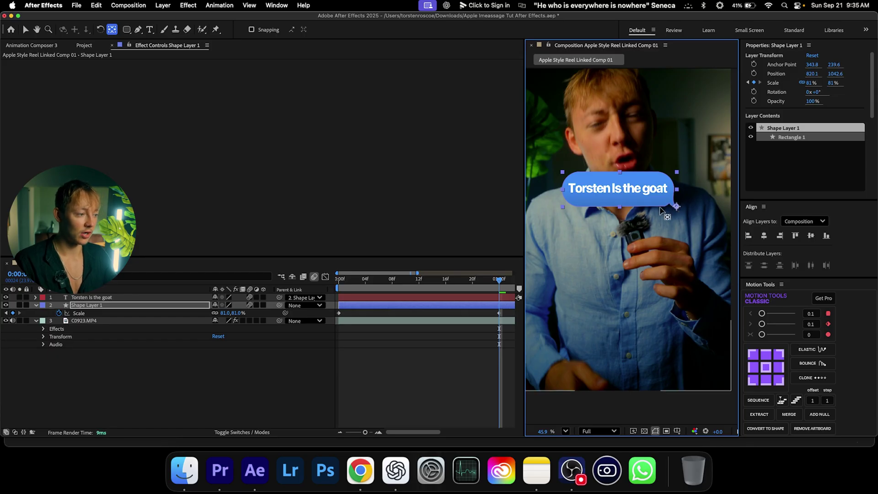
key("v")
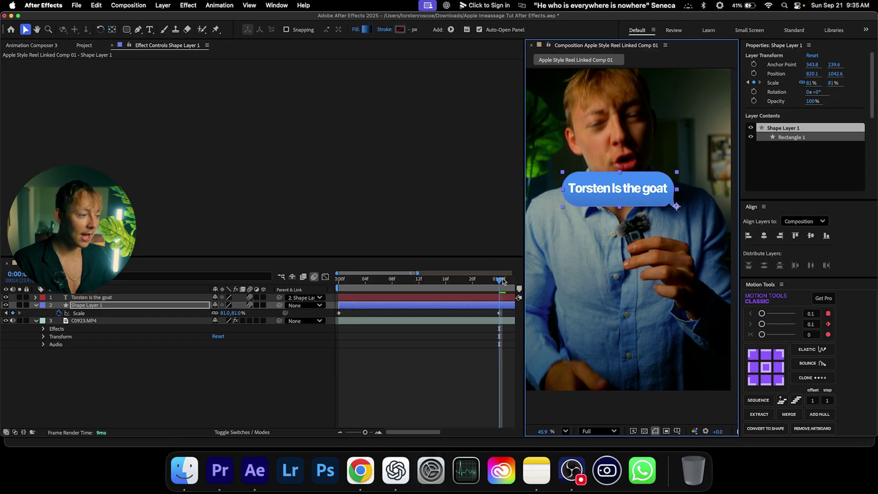
key("space")
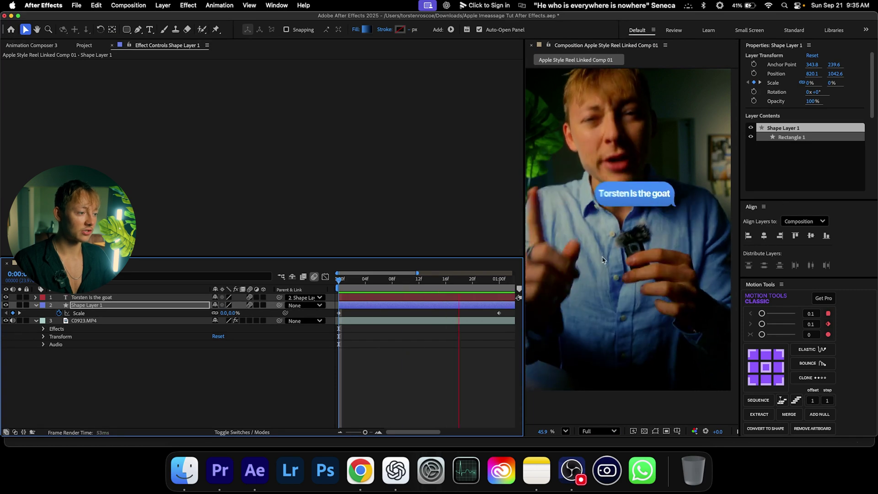
- Apply Easy Ease to both Scale keyframes of Shape Layer 1
left_click(500, 279)
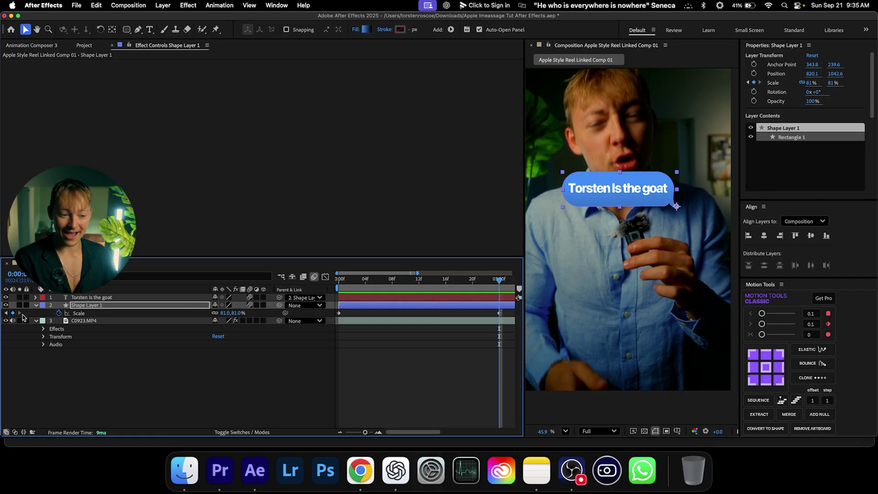
left_click_drag(511, 314, 335, 316)
right_click(337, 315)
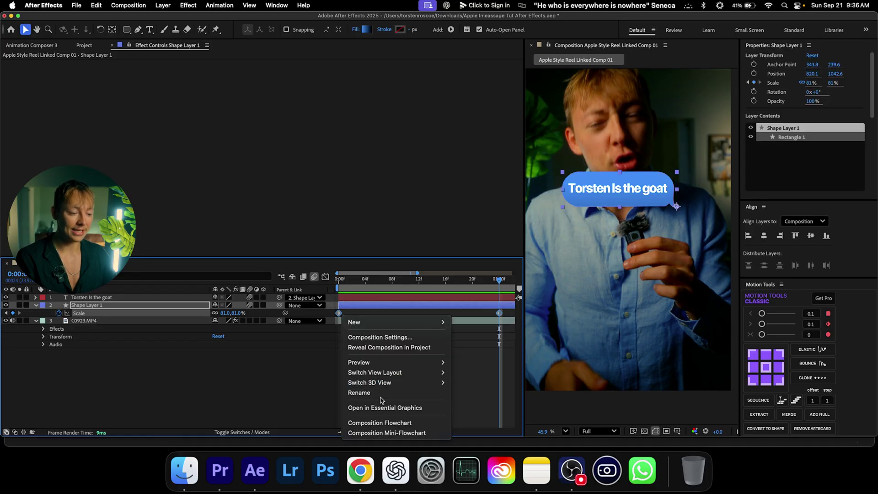
right_click(338, 312)
mouse_move(388, 441)
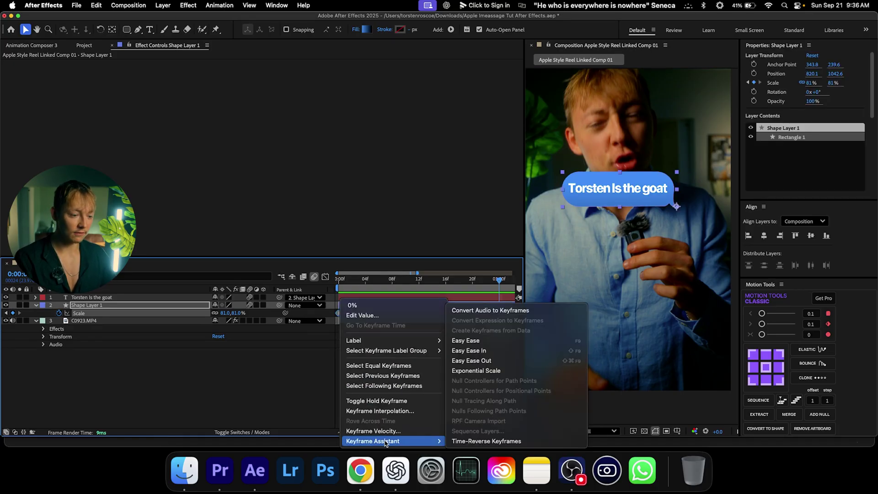
left_click(481, 342)
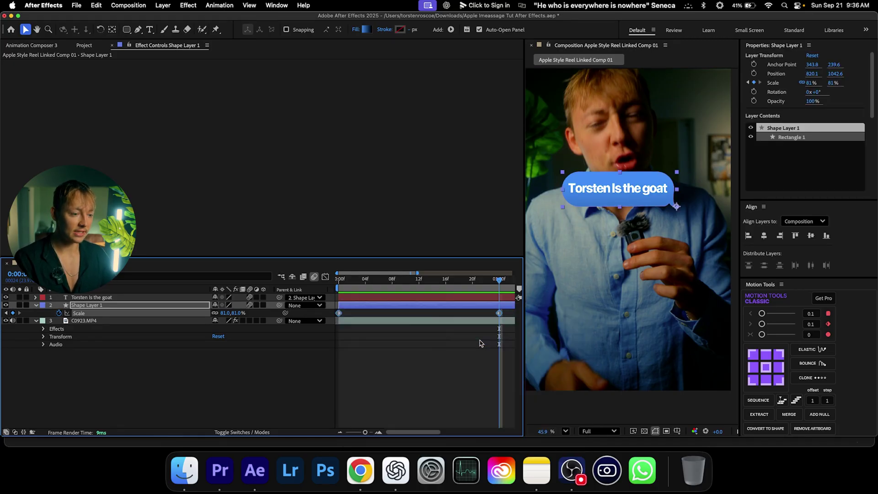
- In the speed graph, extend the last Scale keyframe's influence back to about frame 12 and play back the eased animation
left_click(325, 277)
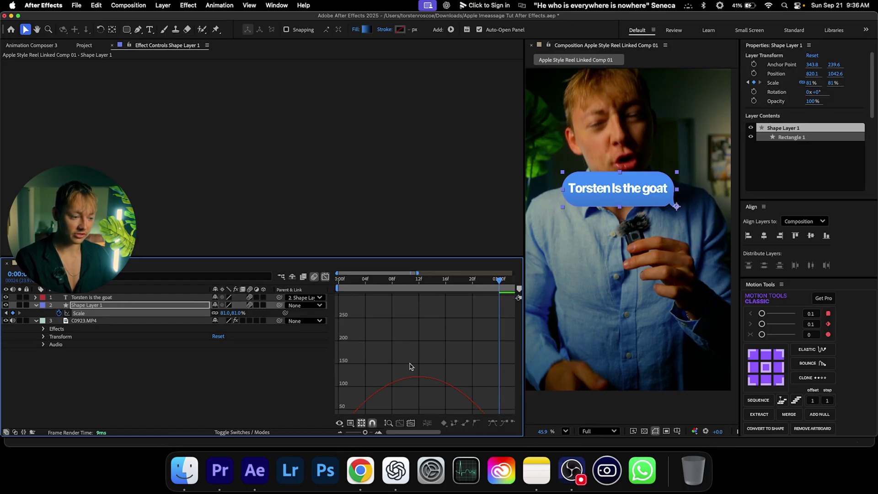
left_click(396, 425)
left_click_drag(473, 342, 420, 340)
key("space")
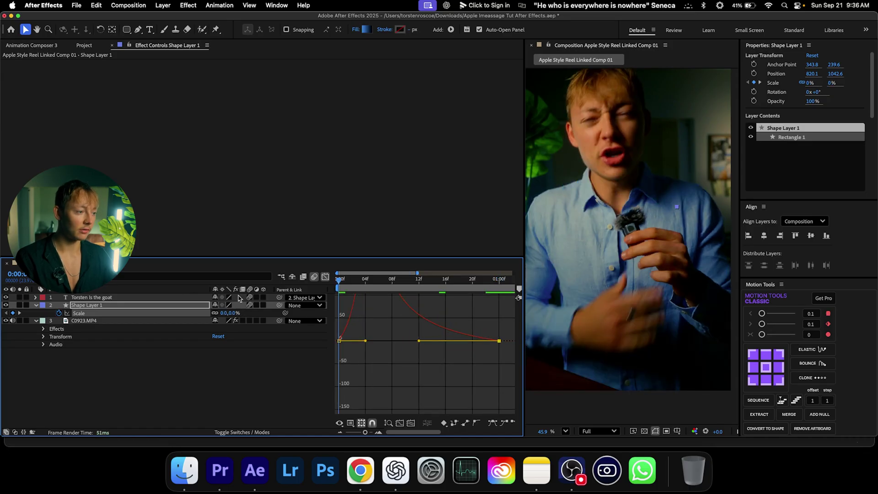
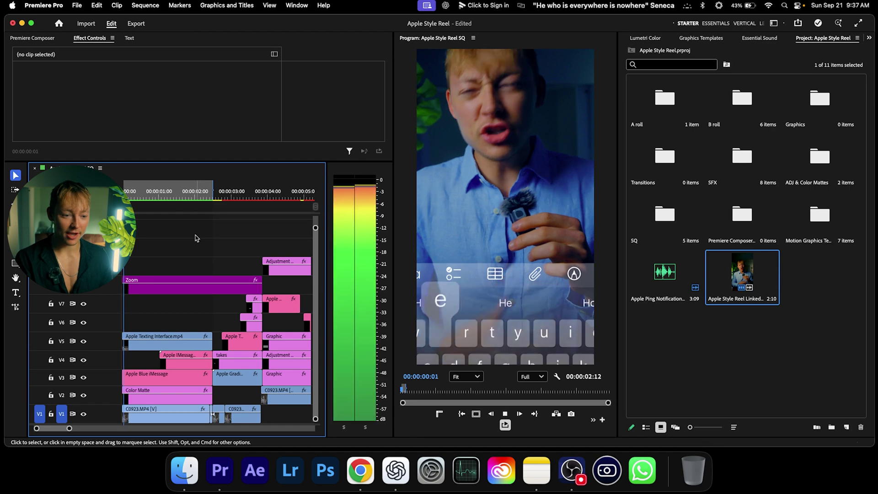
- In Premiere Pro, stop playback and add the Apple Blue iMessage graphics template above the Zoom clip at the start of the sequence
key("space")
left_click(701, 38)
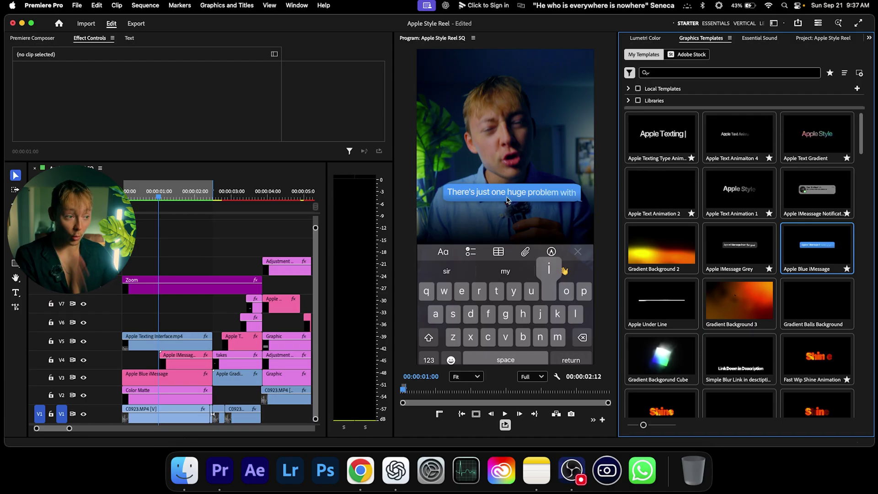
left_click_drag(800, 246, 174, 271)
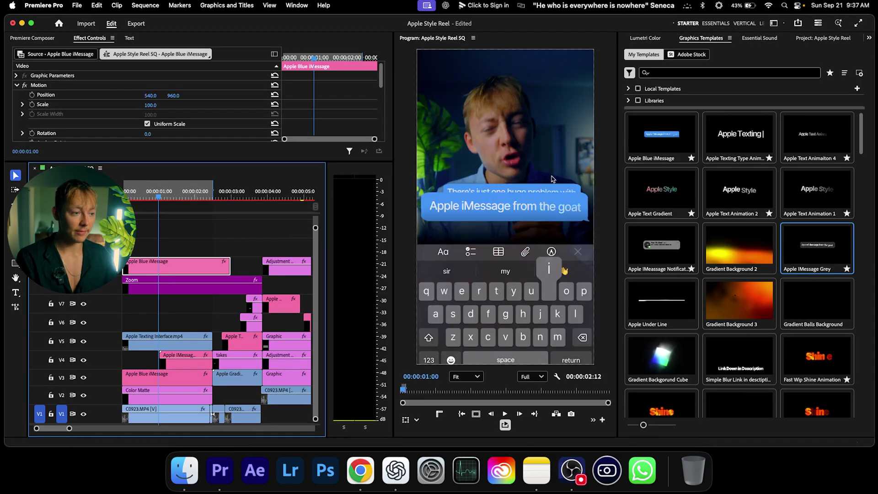
- Show the properties of the added Apple Blue iMessage clip and hide video tracks V3 and V4
left_click(645, 37)
left_click(760, 38)
left_click(823, 38)
left_click(869, 37)
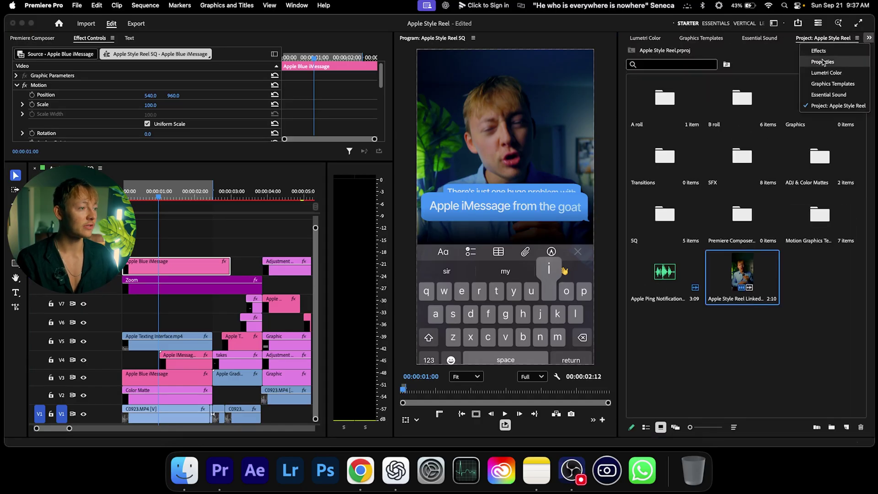
left_click(830, 61)
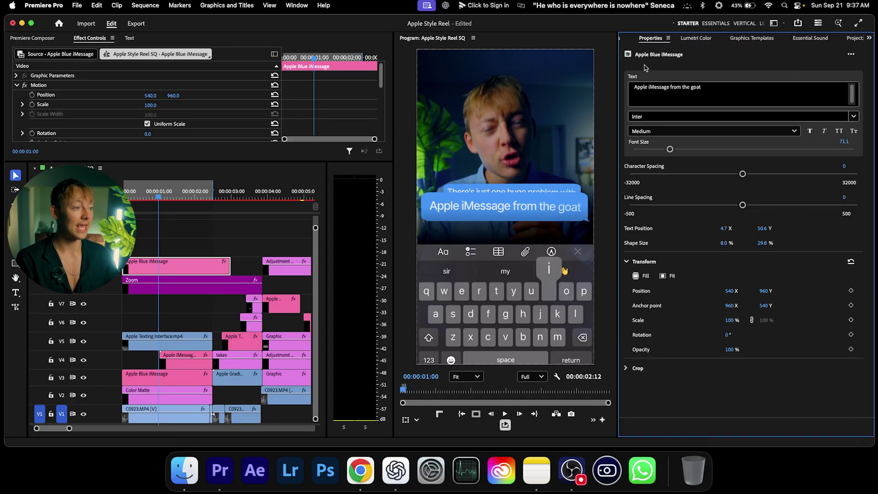
left_click(83, 377)
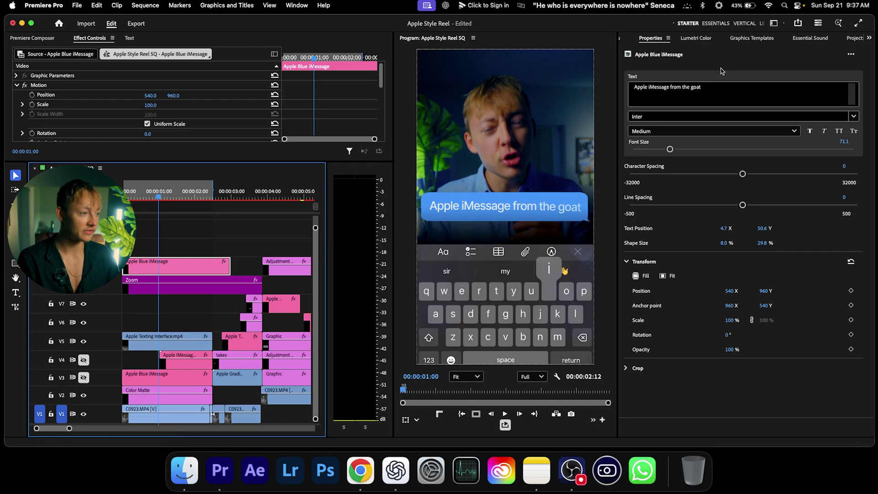
- Replace the template's message text with the creator's first name followed by "Is The Best"
left_click(711, 90)
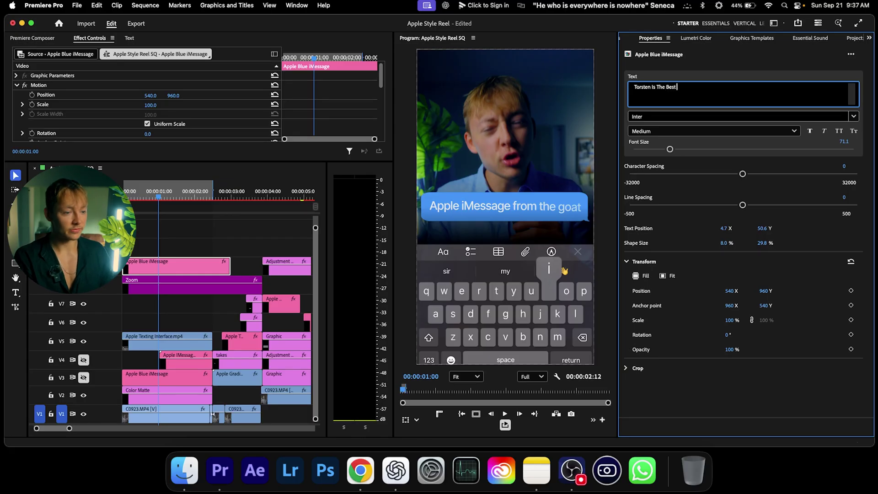
left_click(204, 232)
left_click(197, 266)
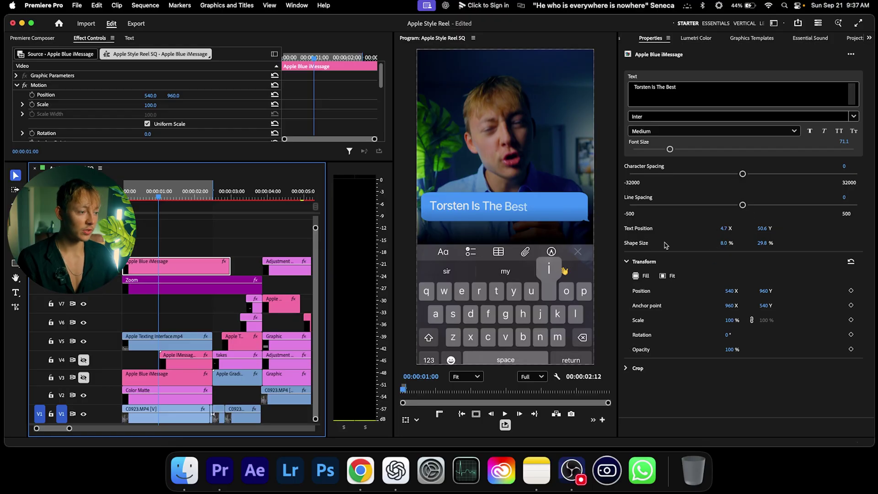
- Fit the bubble to its shorter message with a horizontal Shape Size of -5.4% and a horizontal Text Position of 21.3
mouse_move(725, 243)
left_mouse_down()
mouse_move(710, 246)
mouse_move(758, 244)
mouse_move(721, 246)
mouse_move(731, 228)
mouse_move(717, 245)
left_mouse_up()
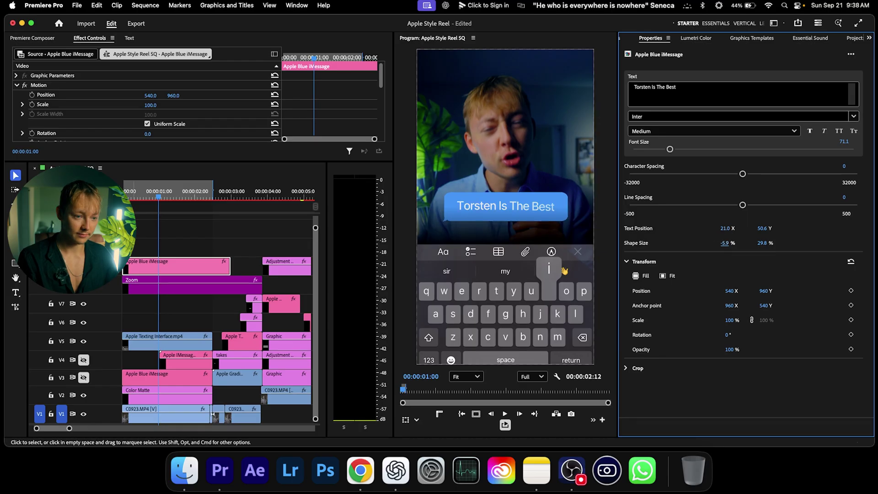
left_click_drag(156, 196, 186, 196)
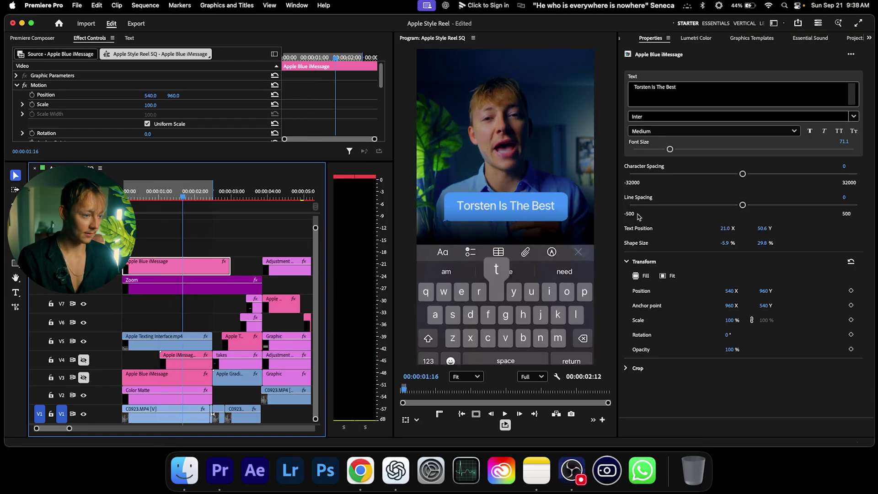
left_click_drag(731, 226, 712, 229)
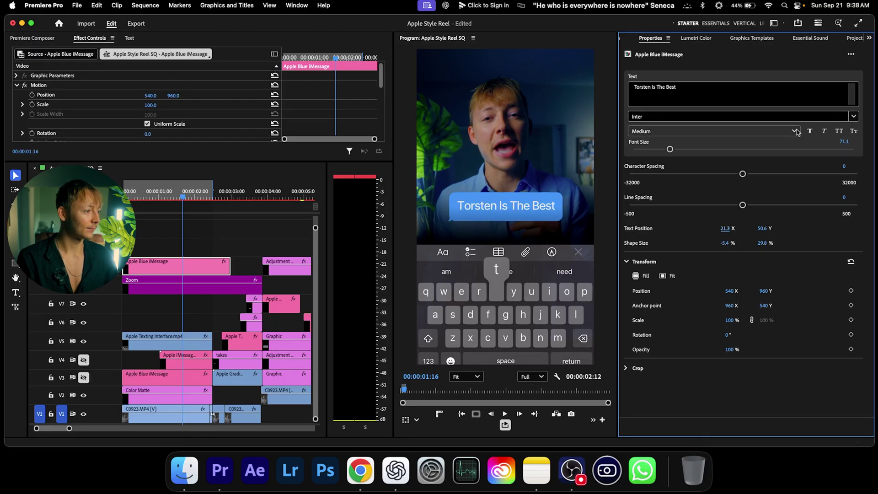
- Play the sequence from the start to check the new bubble, and unhide video tracks V3 and V4
left_click(220, 239)
key("Home")
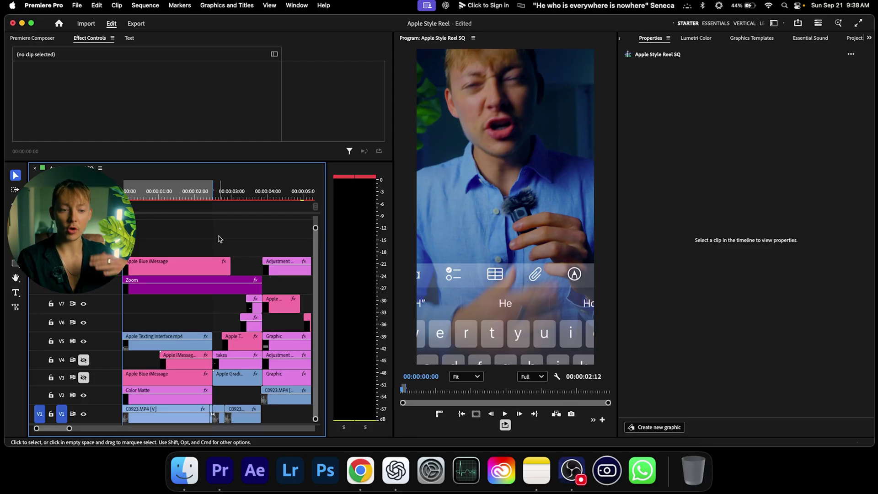
key("space")
key("space")
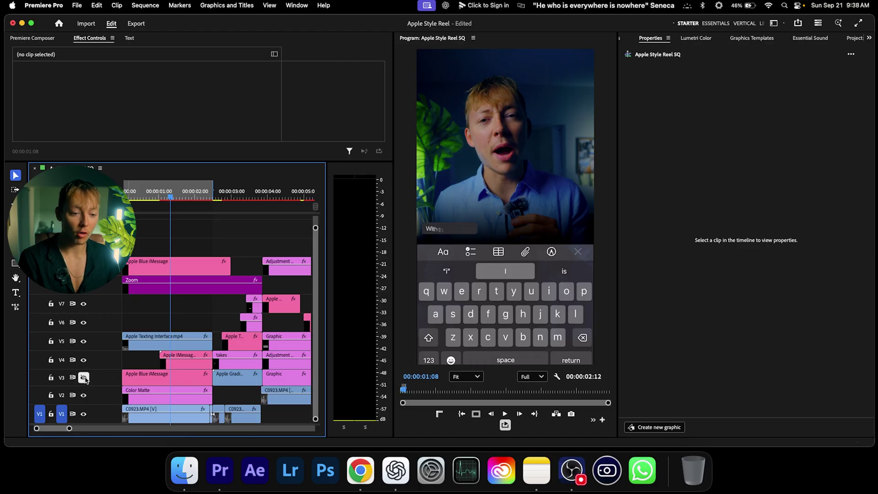
key("space")
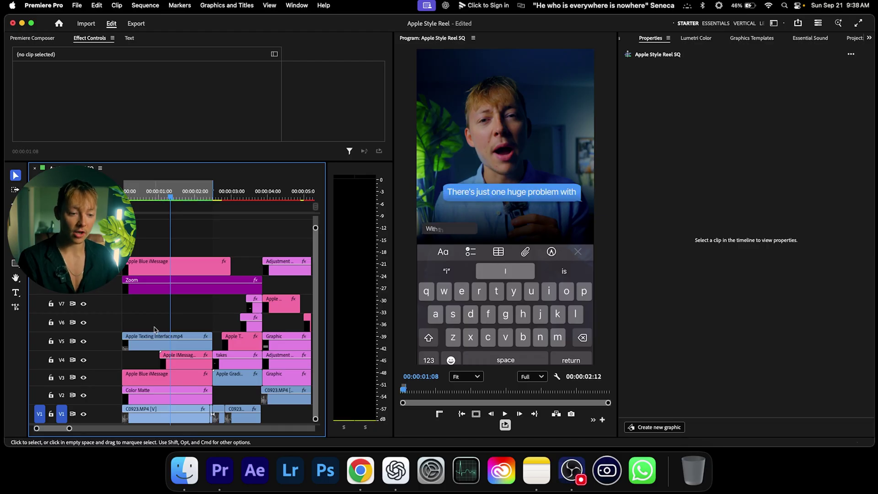
- Play back the reel from the opening message bubble through the "takes hours to make." text animation
key("minus")
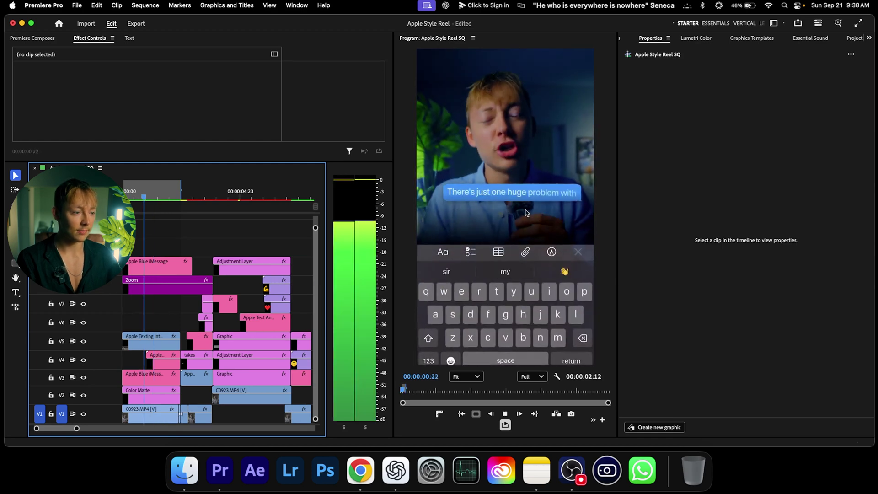
key("space")
key("space")
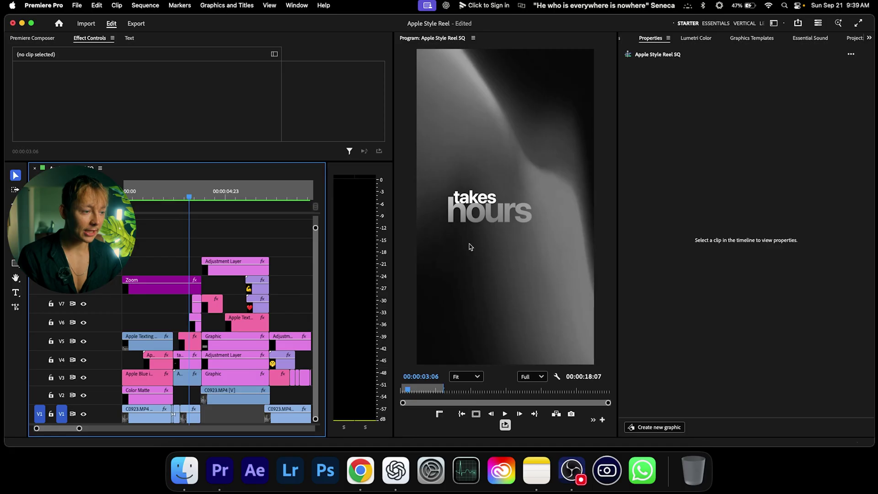
key("space")
key("space")
- View the Apple-style graphics templates and play the reel through the "I figured out how to make the Apple style in just minutes" section
left_click(753, 39)
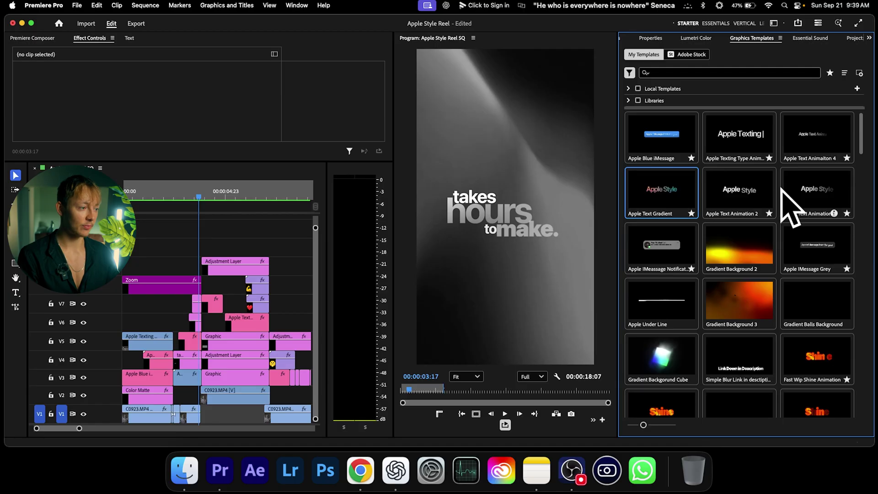
key("space")
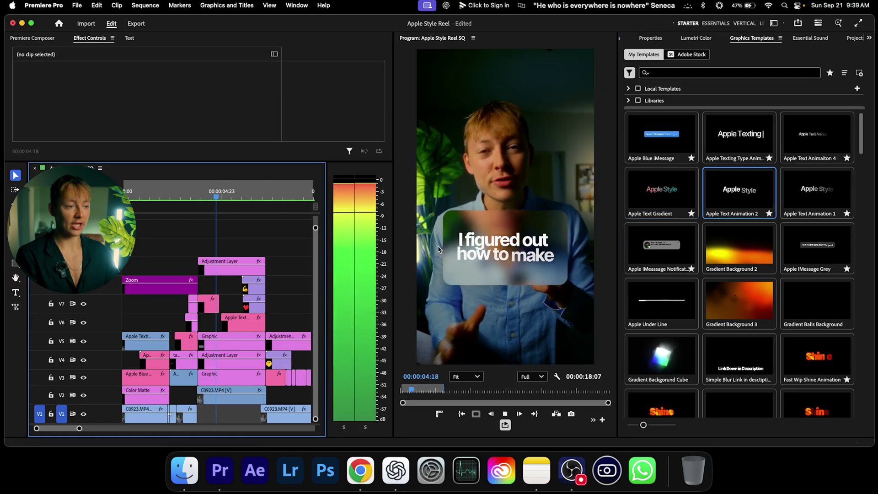
key("space")
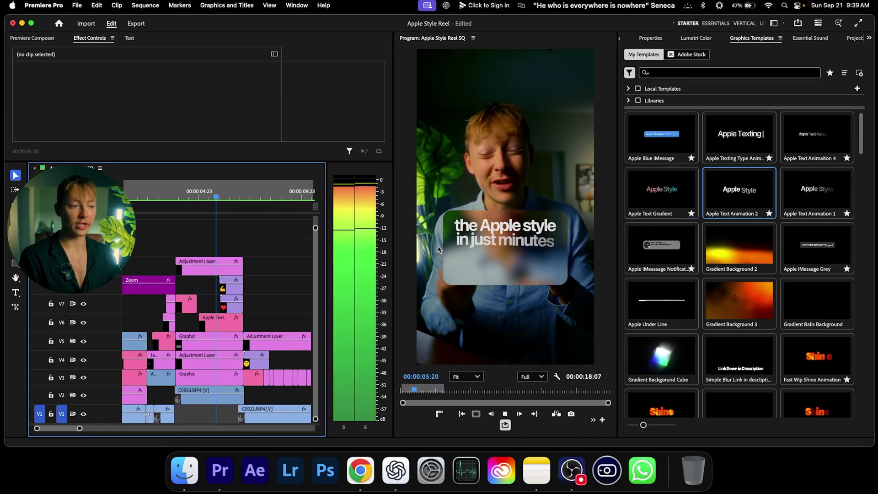
key("space")
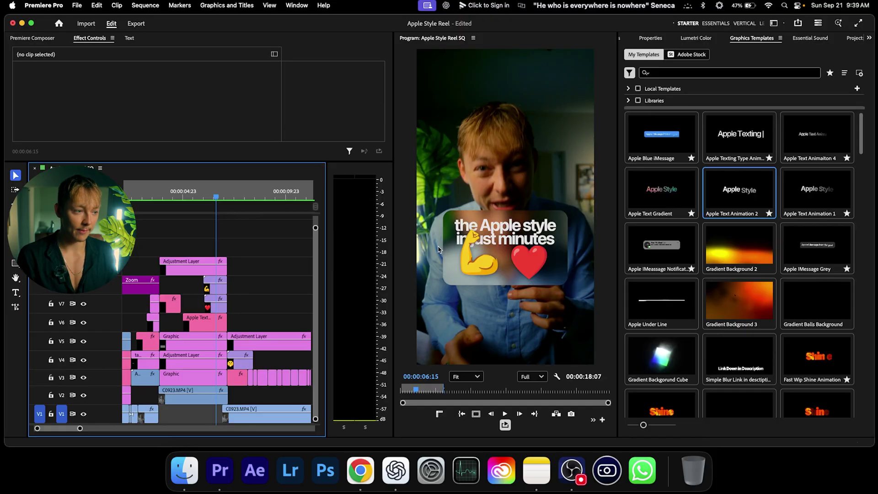